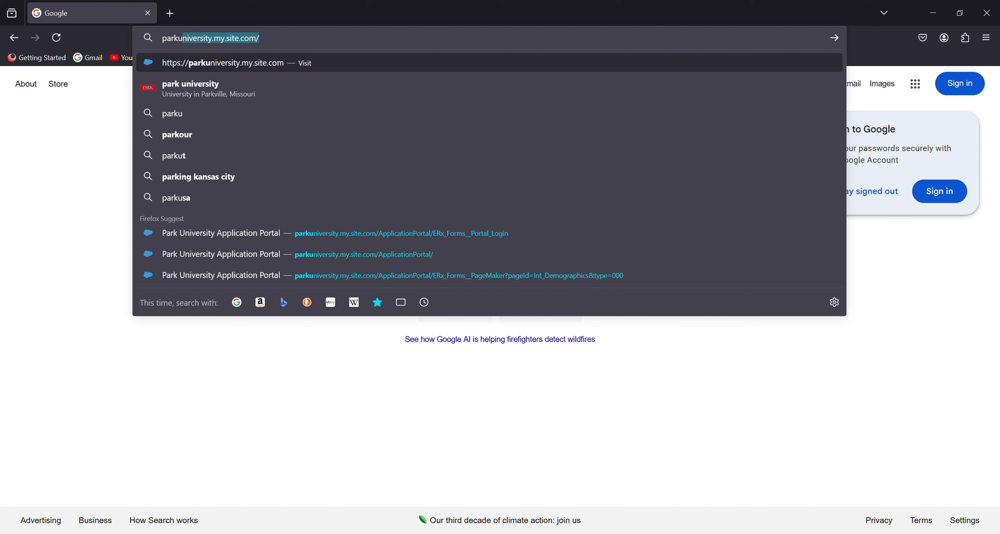
# Step: Replace the autofilled portal address with park.edu and load the Park University homepage
pyautogui.press('BackSpace')
pyautogui.press('BackSpace')
pyautogui.write('.edu')
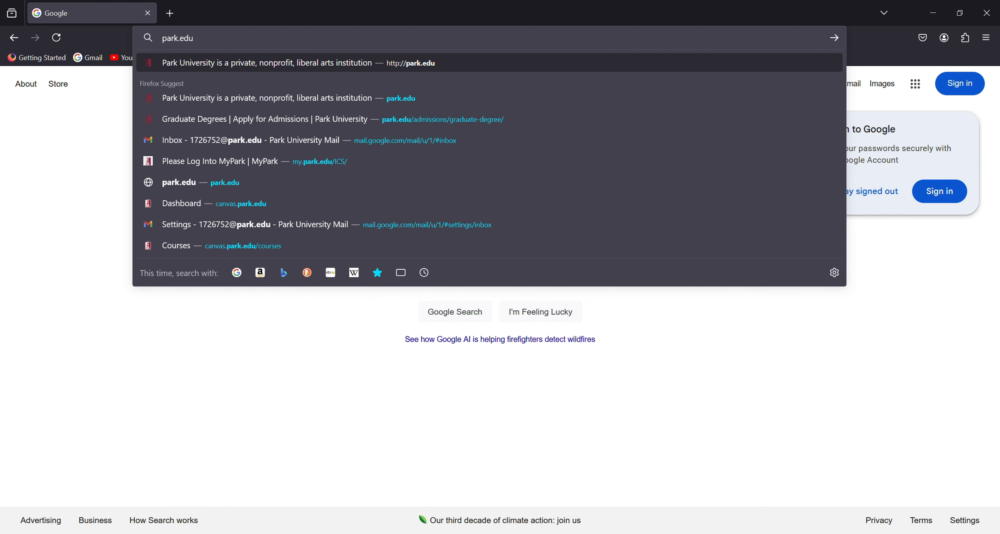
pyautogui.press('Return')
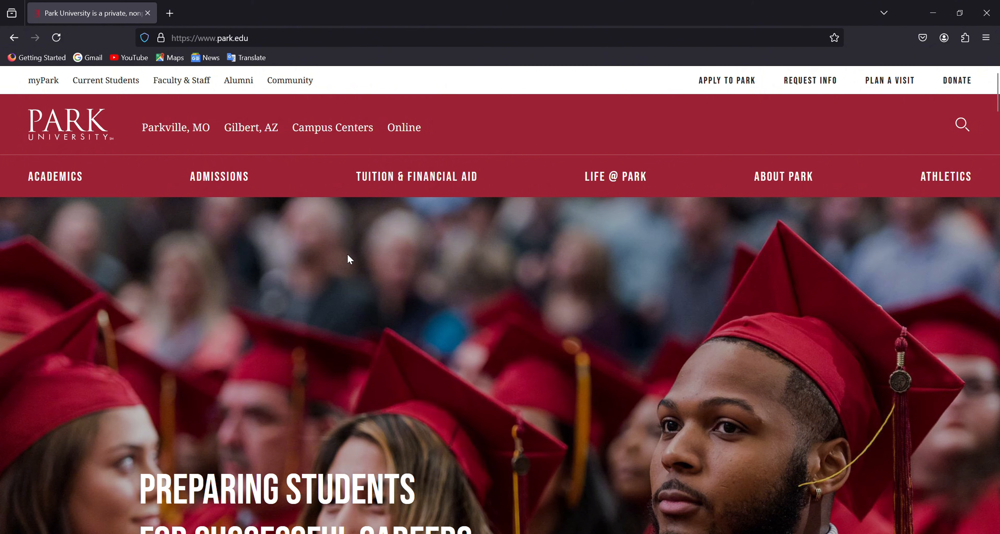
# Step: Go to Graduate Admissions under the Admissions menu and follow its Apply Now link
pyautogui.moveTo(225, 184)
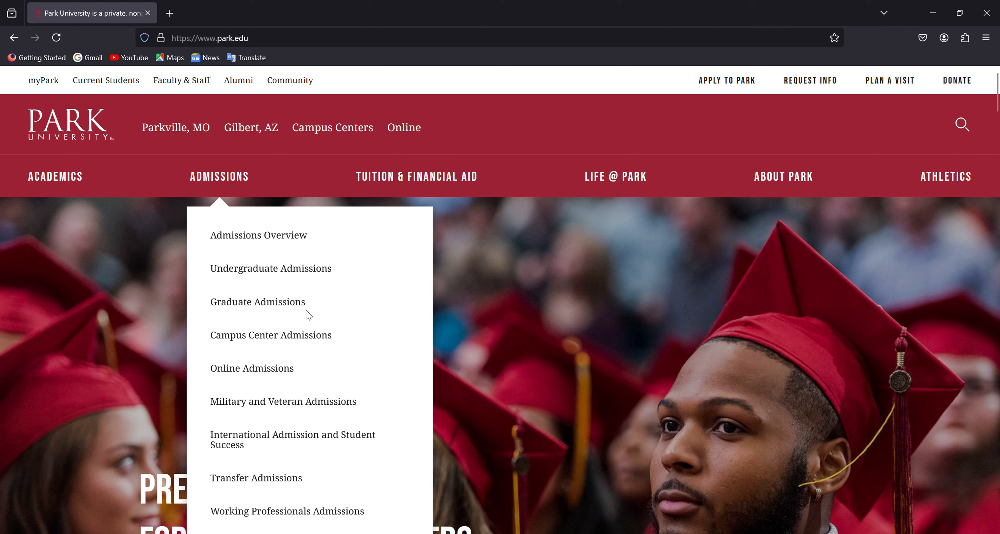
pyautogui.click(290, 309)
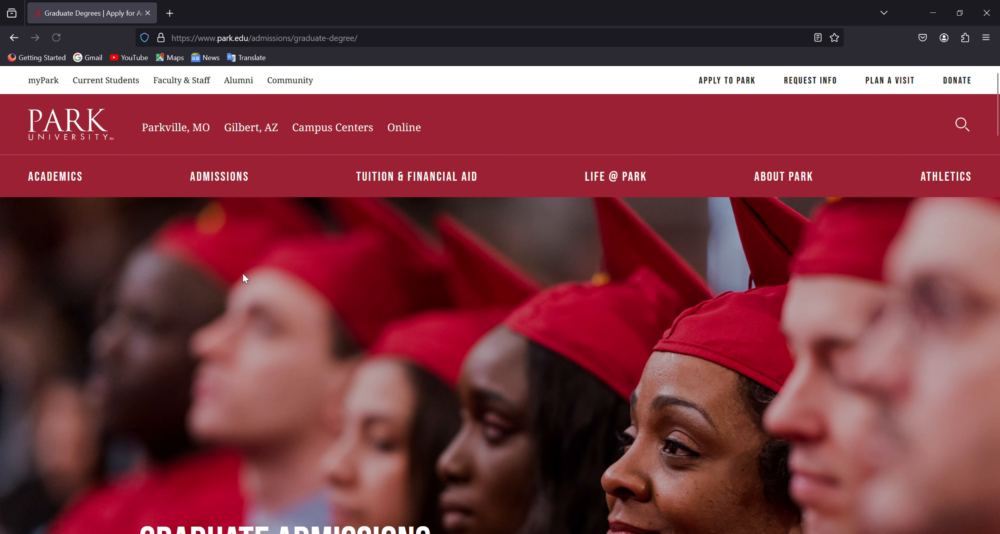
pyautogui.scroll(-5, 317, 238)
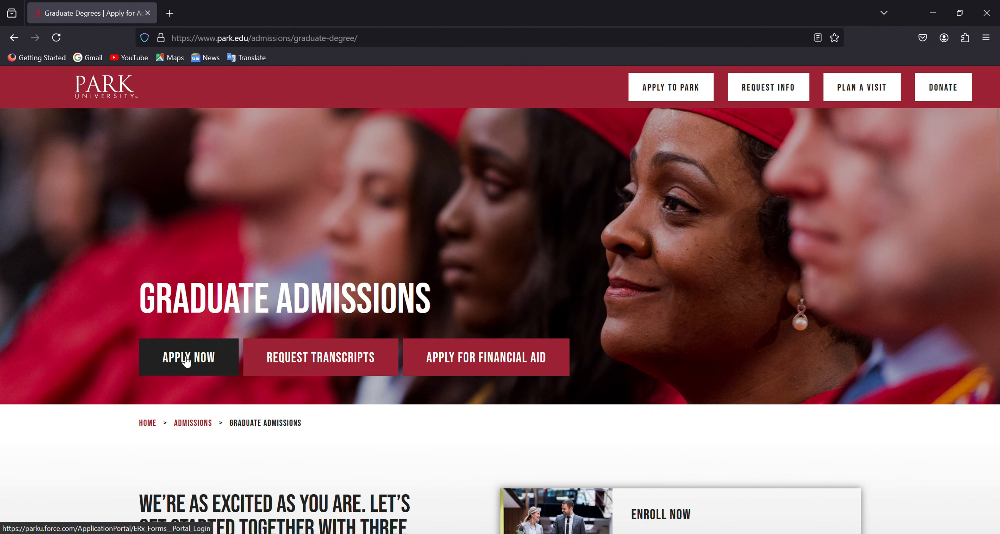
pyautogui.click(184, 356)
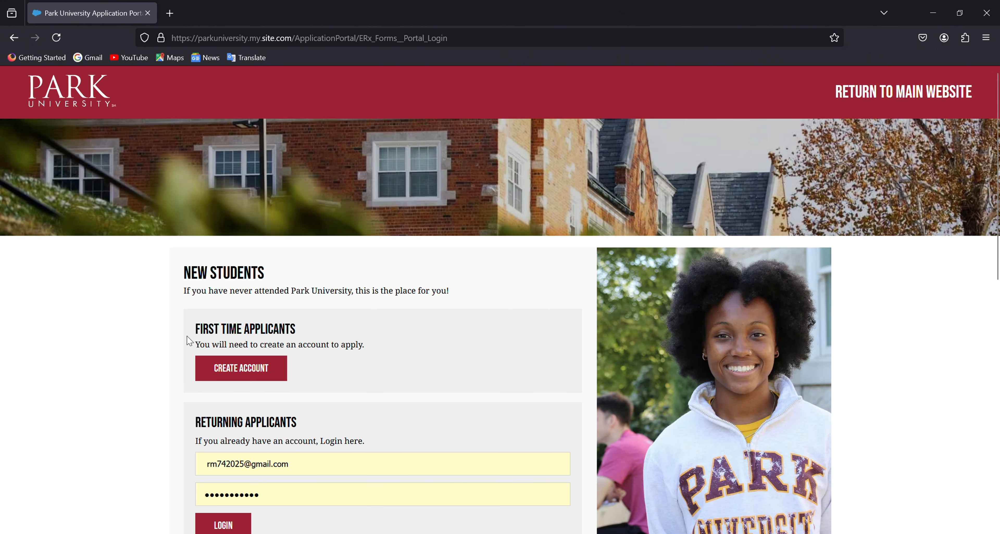
# Step: Clear the saved returning-applicant e-mail and password, then choose Create Account
pyautogui.scroll(-3, 150, 375)
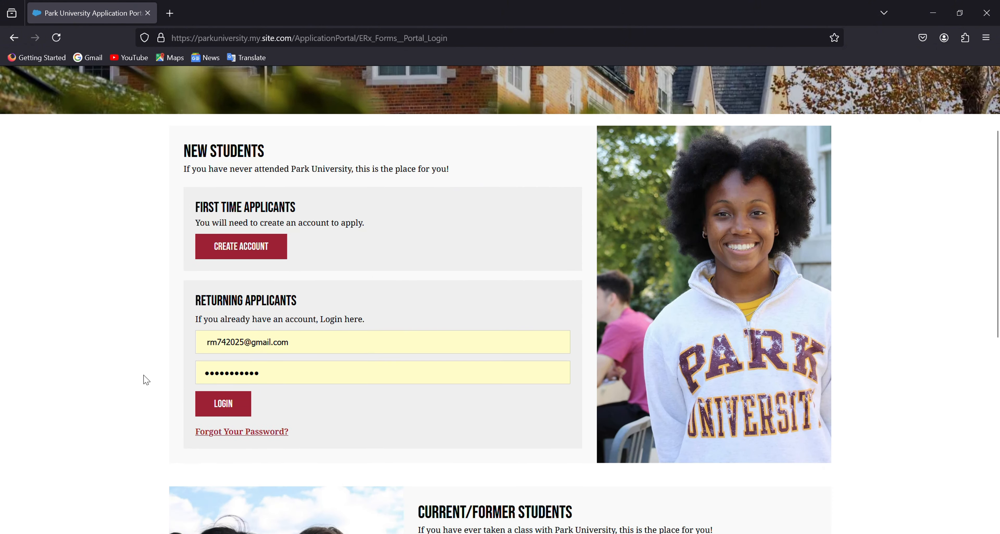
pyautogui.scroll(3, 151, 363)
pyautogui.scroll(-2, 150, 369)
pyautogui.moveTo(329, 412); pyautogui.dragTo(197, 400)
pyautogui.press('BackSpace')
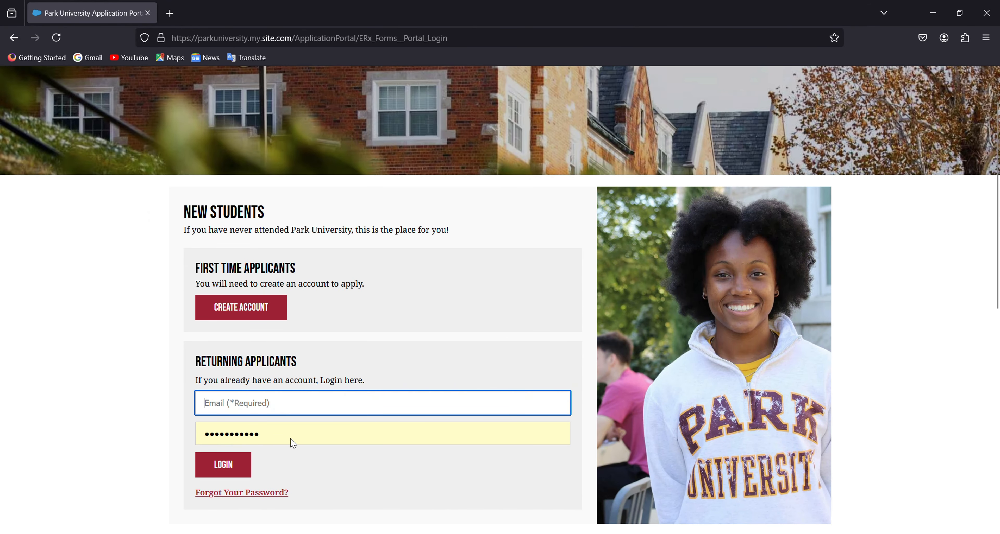
pyautogui.click(154, 417)
pyautogui.moveTo(291, 439); pyautogui.dragTo(192, 431)
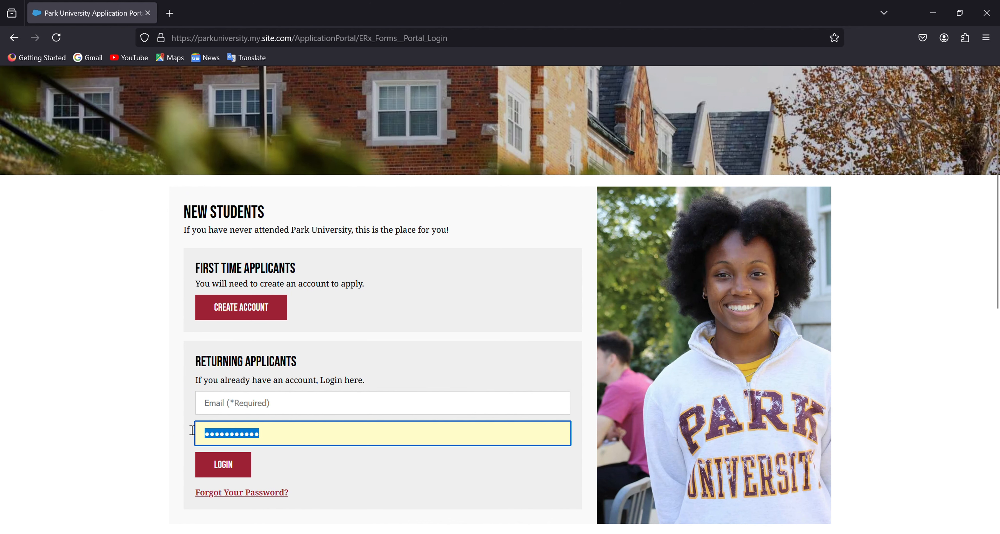
pyautogui.press('BackSpace')
pyautogui.click(410, 371)
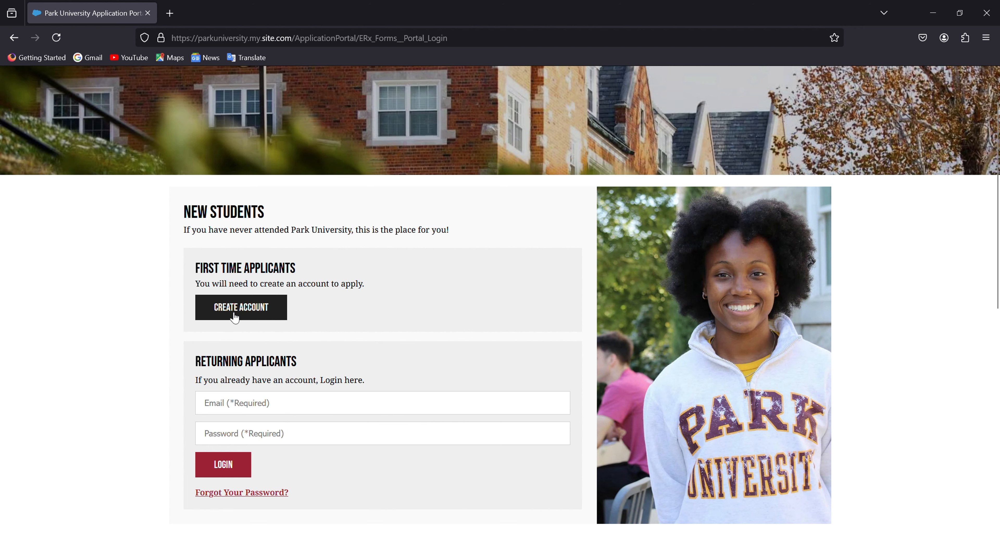
pyautogui.click(249, 312)
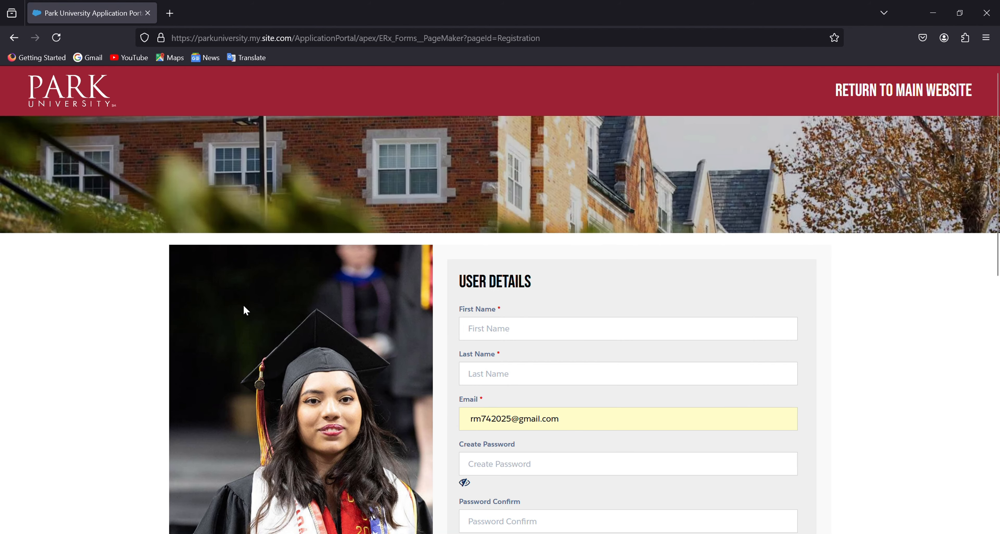
# Step: Delete the prefilled e-mail from the registration form
pyautogui.scroll(-2, 520, 453)
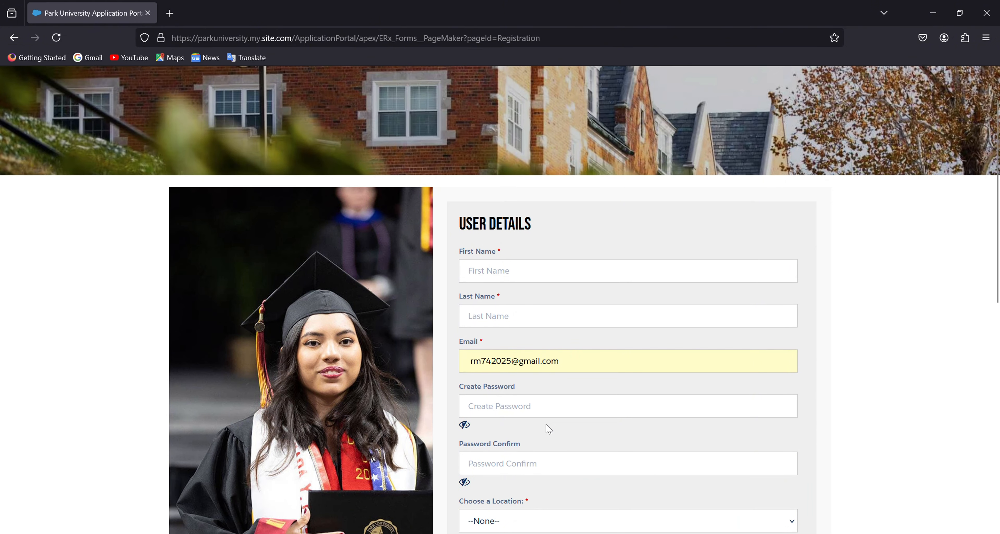
pyautogui.moveTo(574, 368); pyautogui.dragTo(429, 367)
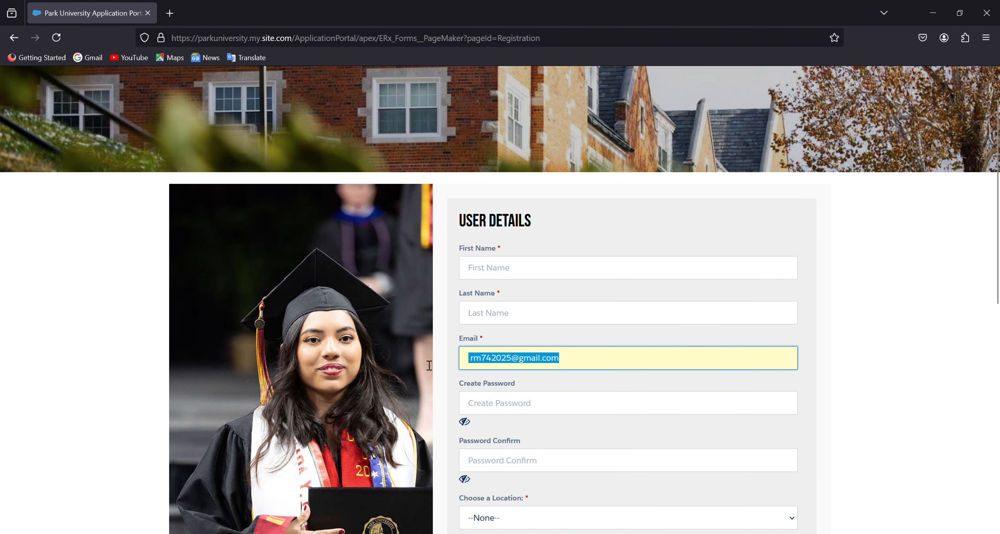
pyautogui.press('BackSpace')
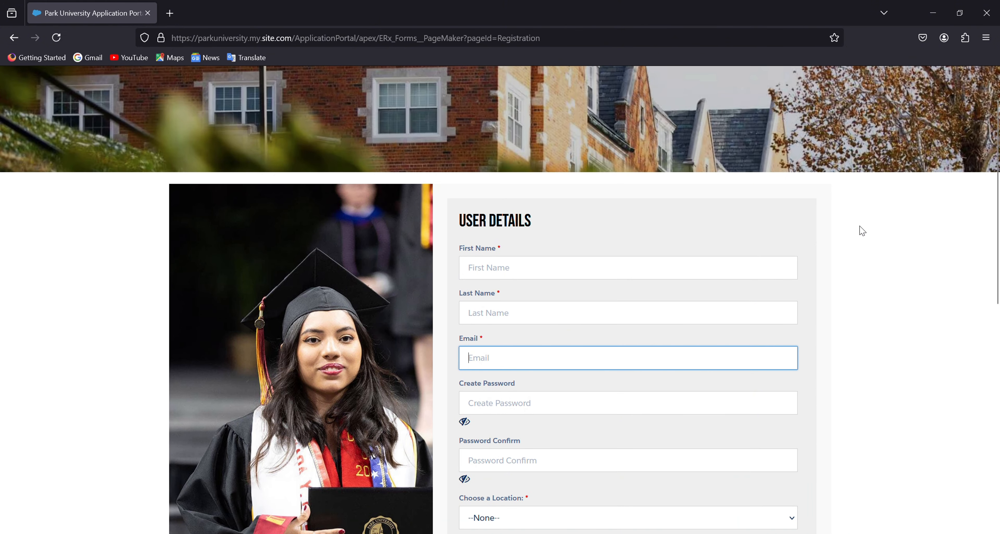
pyautogui.click(855, 235)
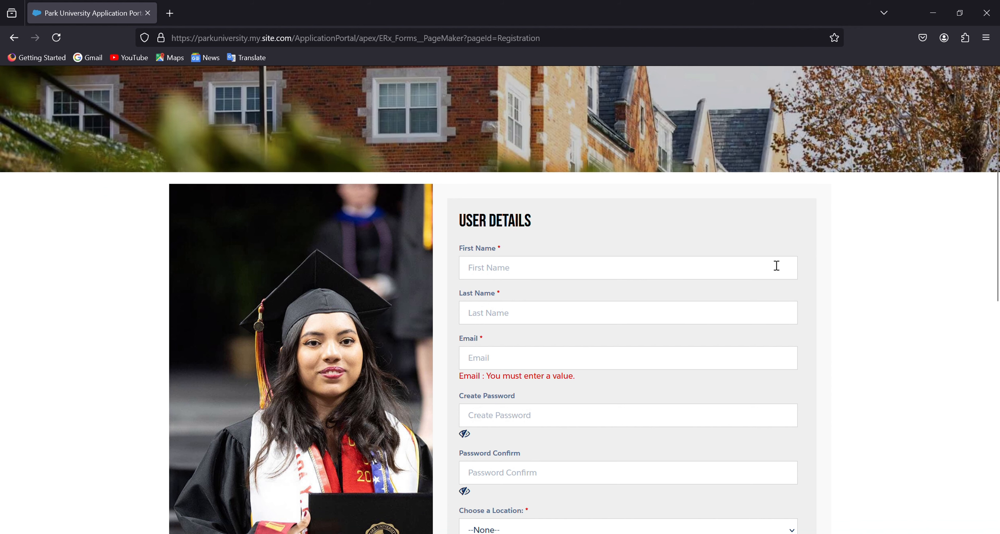
# Step: Enter the applicant's first name, last name and e-mail address
pyautogui.click(497, 274)
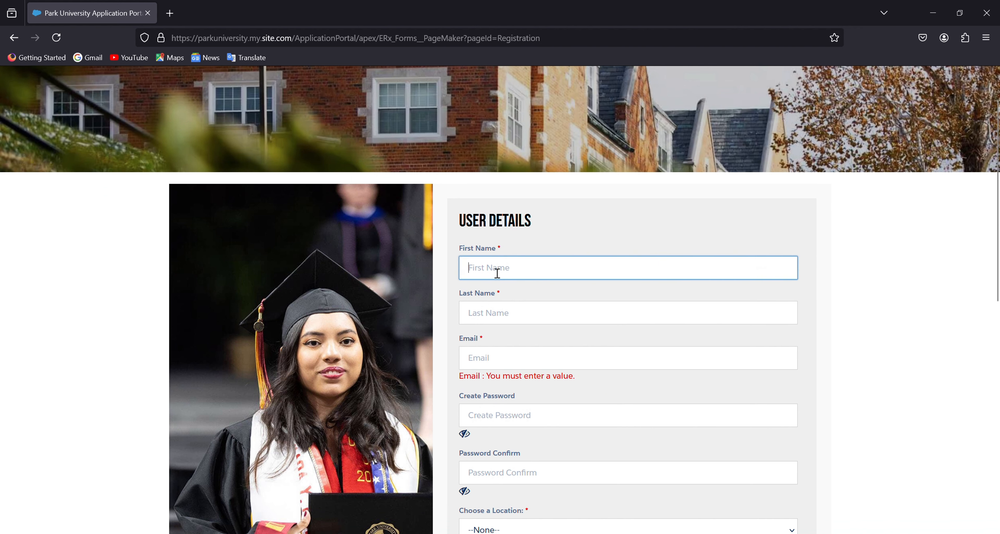
pyautogui.click(499, 317)
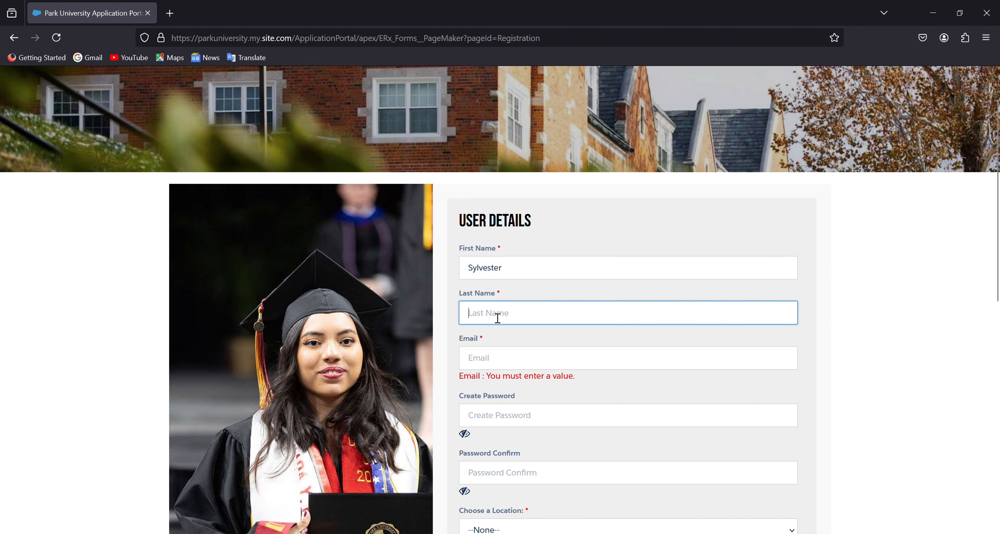
pyautogui.click(479, 367)
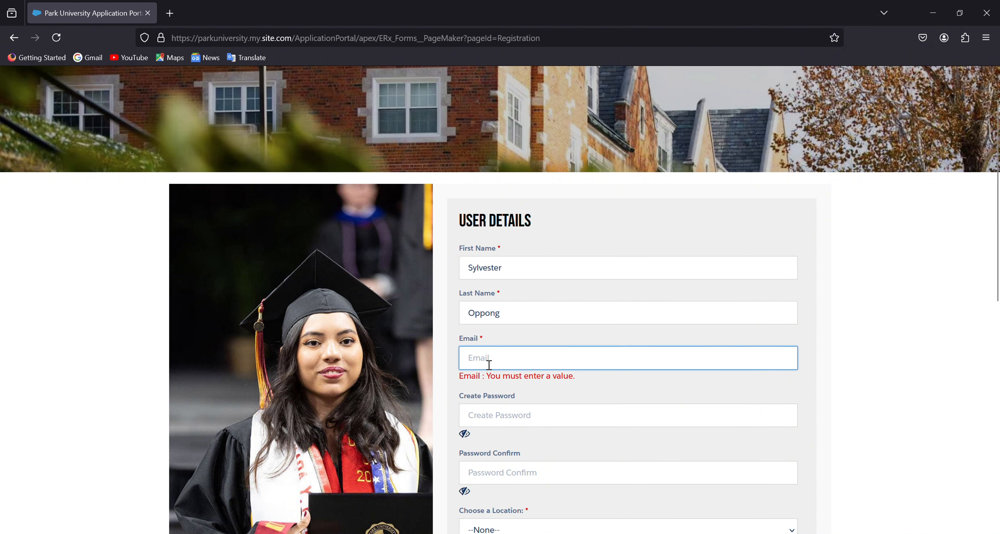
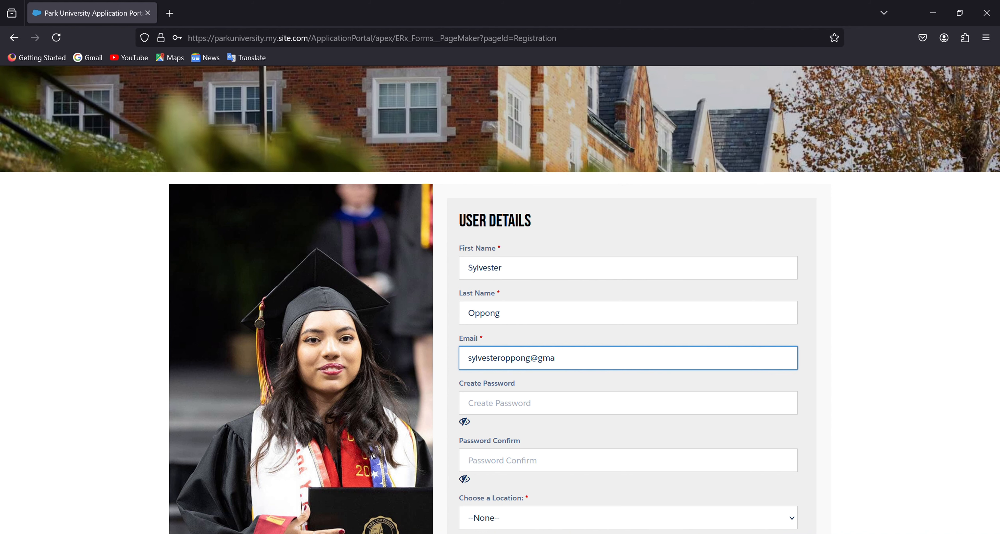
pyautogui.click(567, 437)
# Step: Type the new account password and its confirmation
pyautogui.click(520, 407)
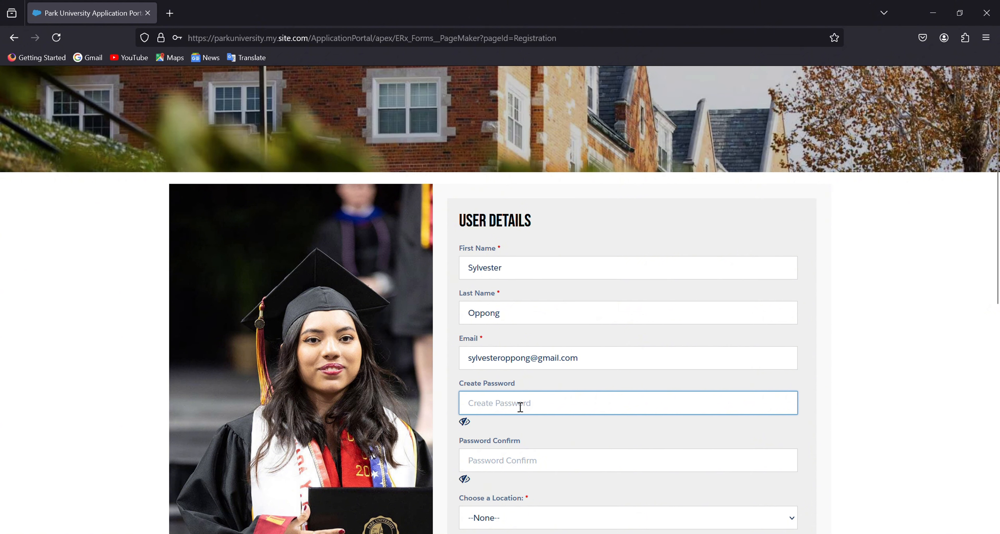
pyautogui.write('••••••••••••')
pyautogui.click(516, 463)
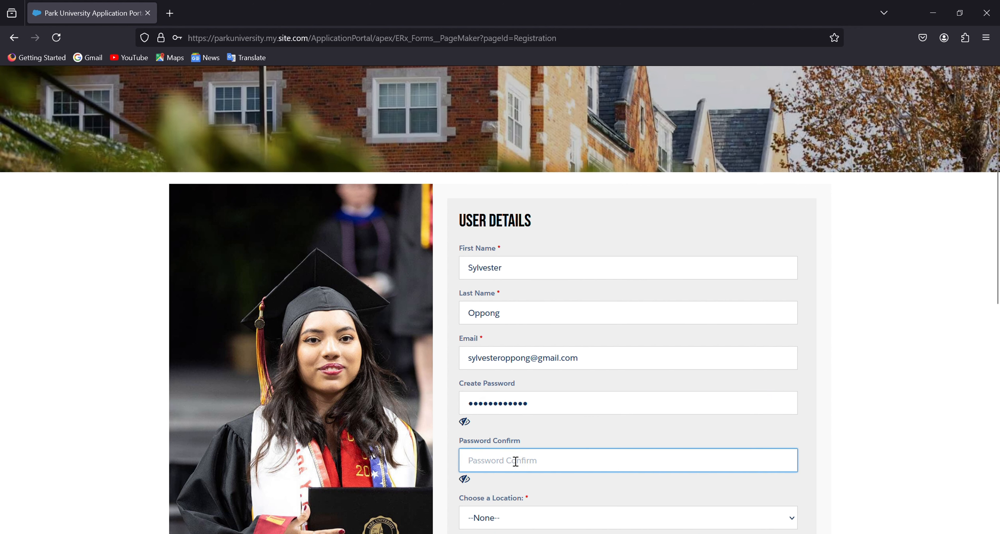
pyautogui.write('•••••••')
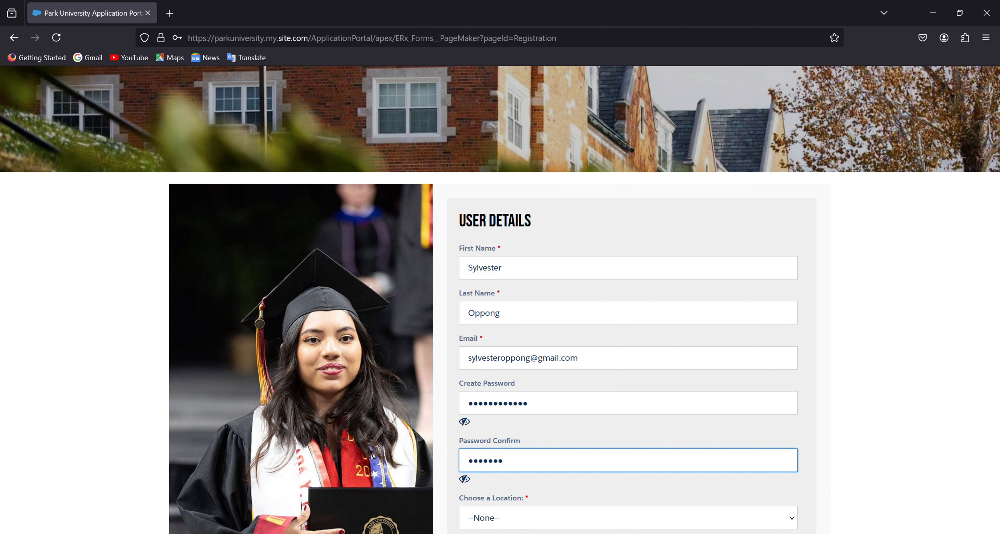
pyautogui.write('•••••')
# Step: Pick Parkville, MO Campus, tick International Student and reCAPTCHA, then submit the registration
pyautogui.scroll(-5, 581, 284)
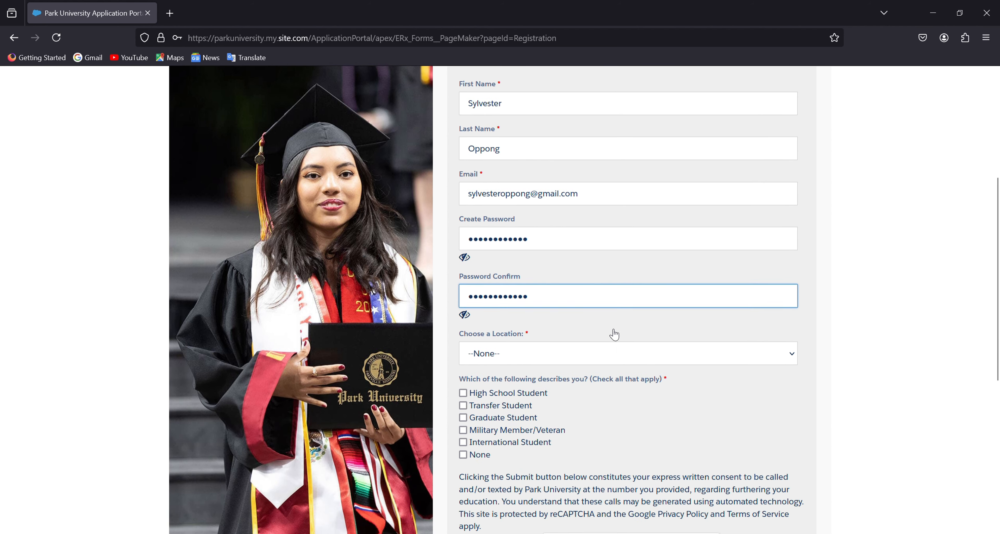
pyautogui.click(516, 337)
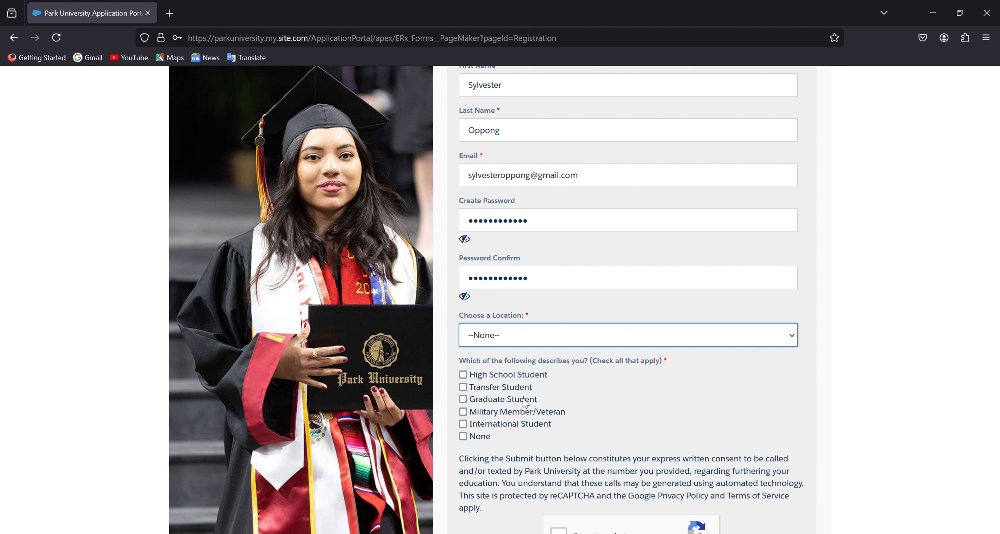
pyautogui.press('Down')
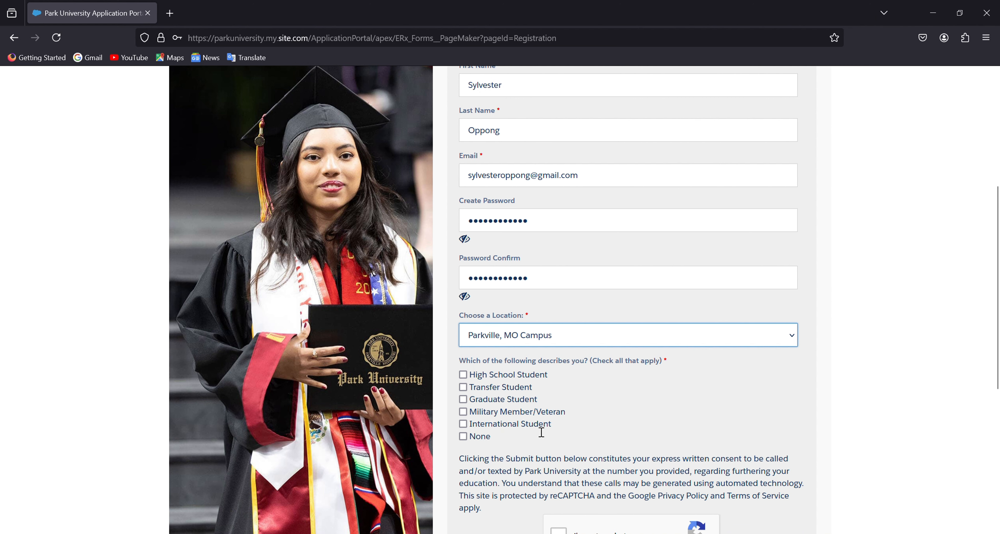
pyautogui.click(463, 424)
pyautogui.scroll(-3, 608, 442)
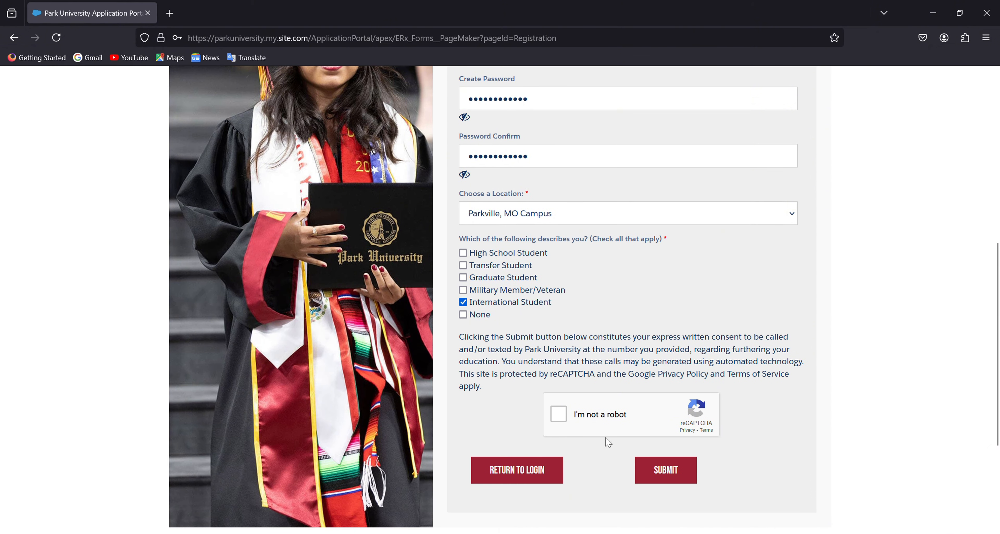
pyautogui.click(562, 416)
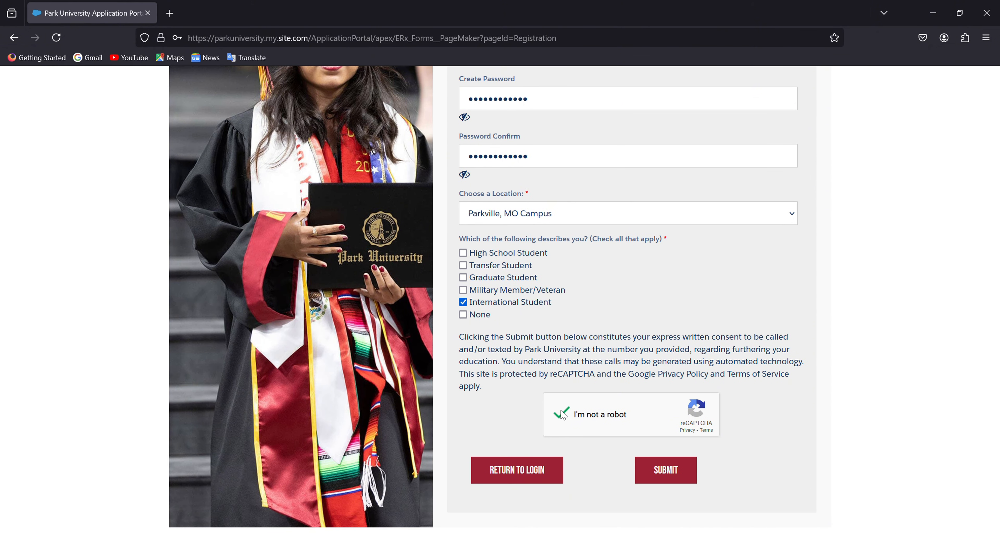
pyautogui.click(670, 473)
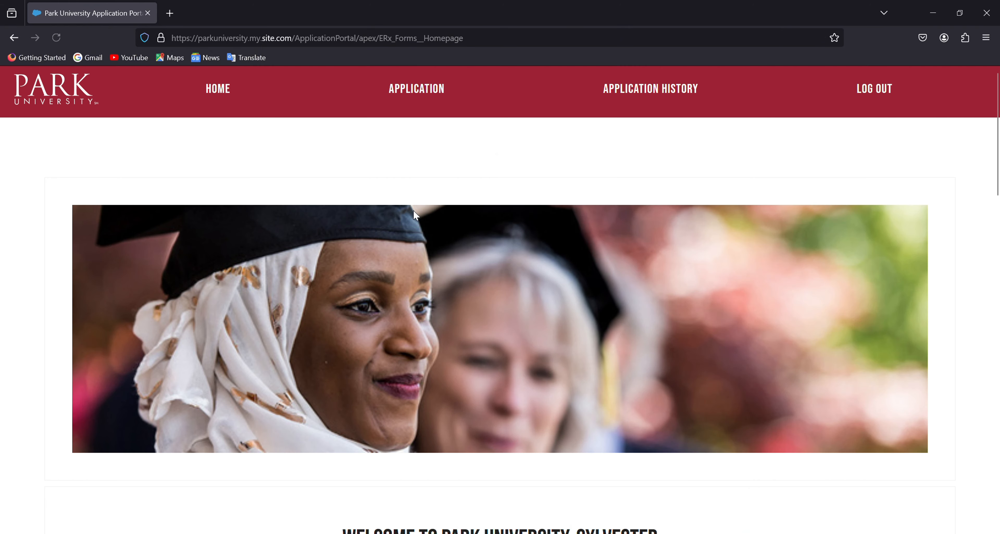
# Step: Start a new application from the portal homepage to reach the My Profile page
pyautogui.scroll(-2, 400, 269)
pyautogui.scroll(-10, 400, 269)
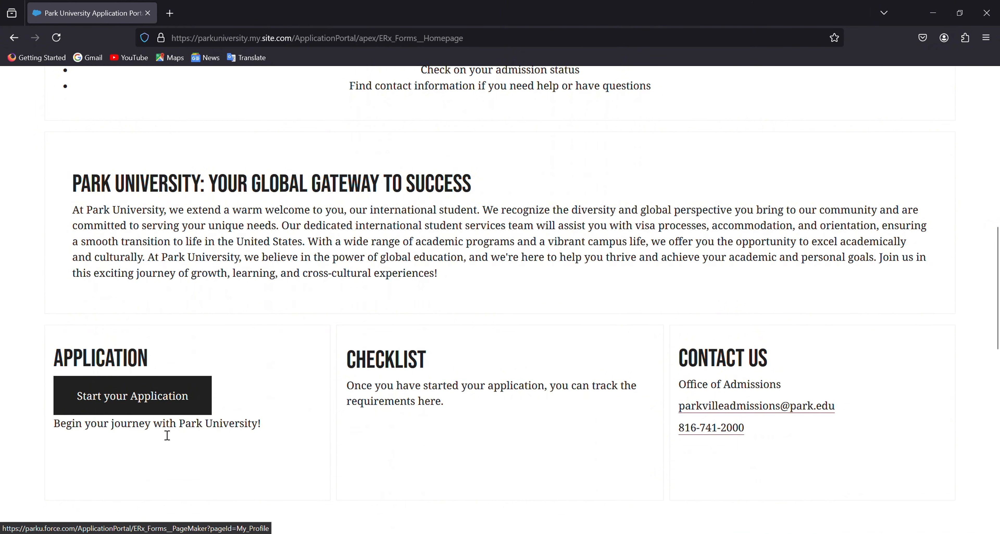
pyautogui.click(127, 405)
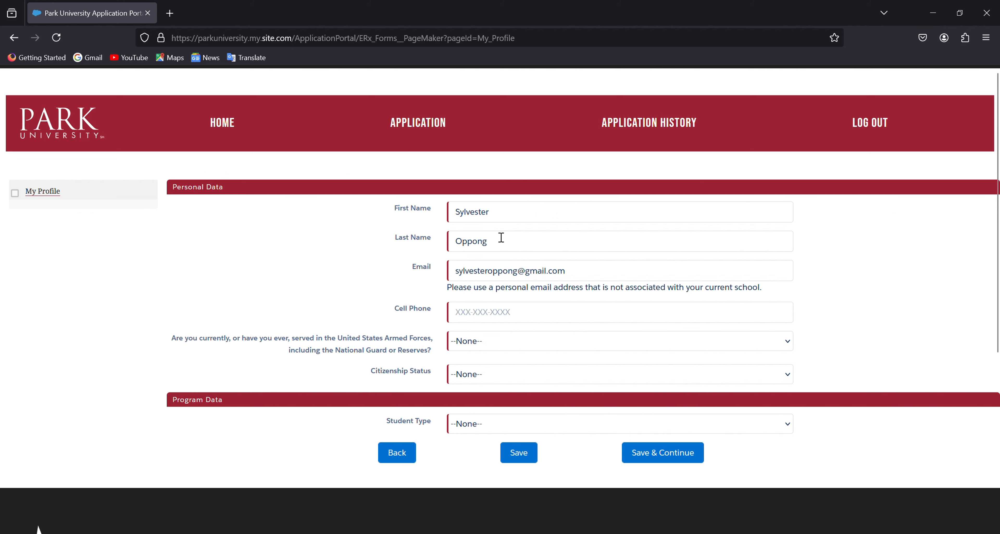
# Step: Enter the applicant's cell phone number and answer No to the armed forces question
pyautogui.click(470, 317)
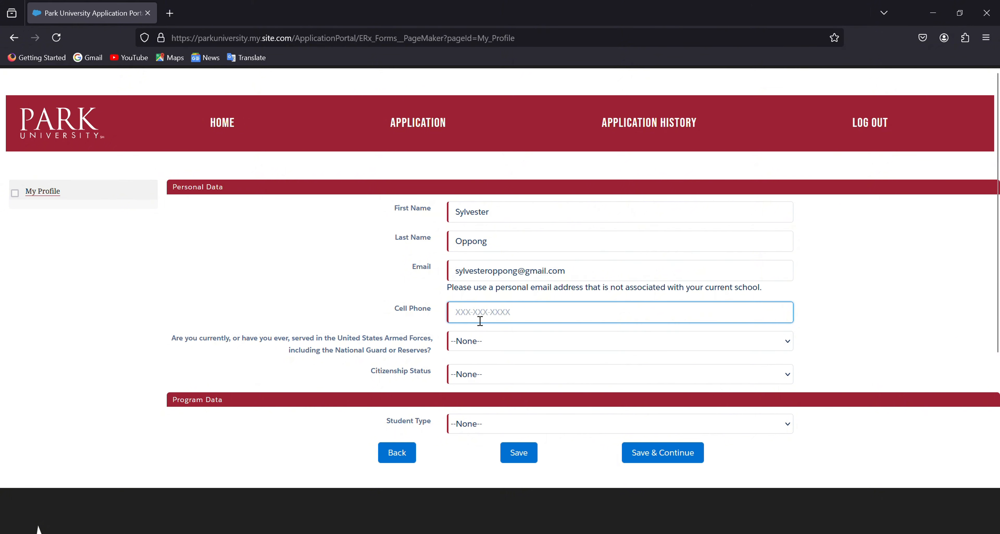
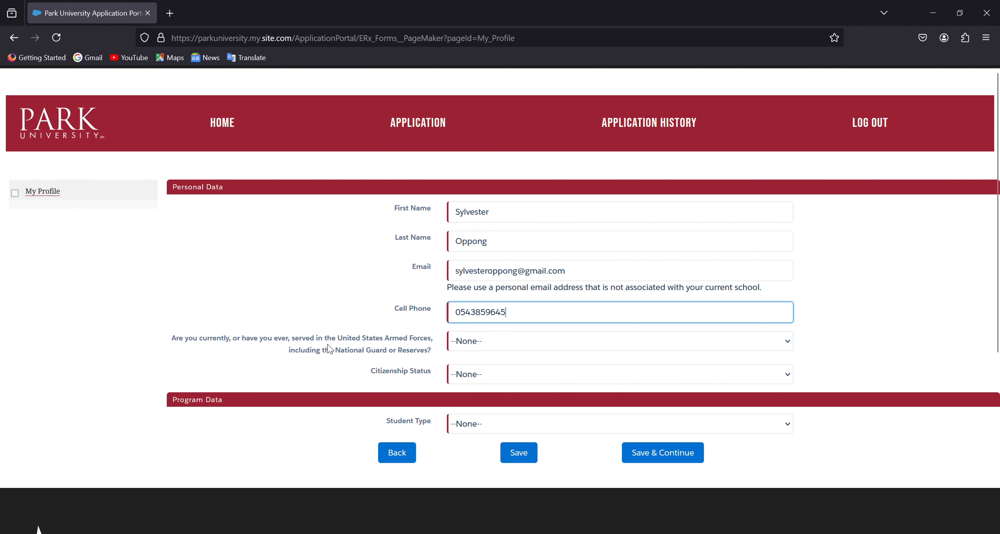
pyautogui.click(490, 345)
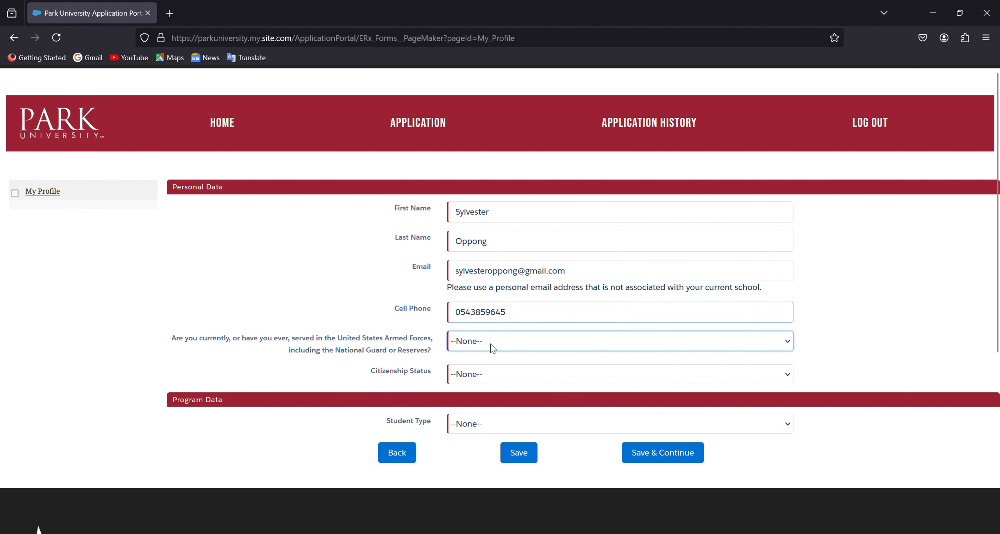
pyautogui.click(466, 389)
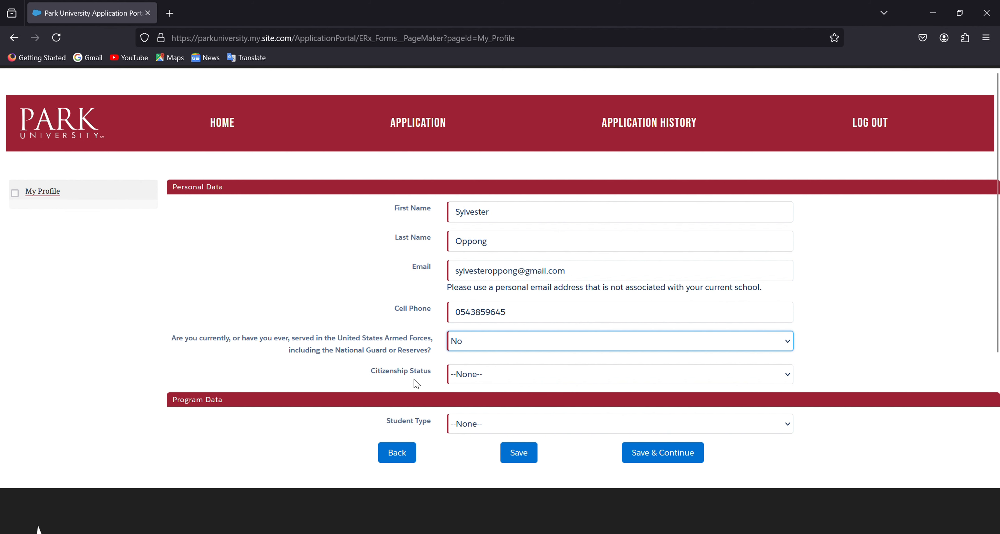
# Step: Set citizenship to Non US Citizen, study in the United States, and F1 Student Visa status
pyautogui.click(511, 380)
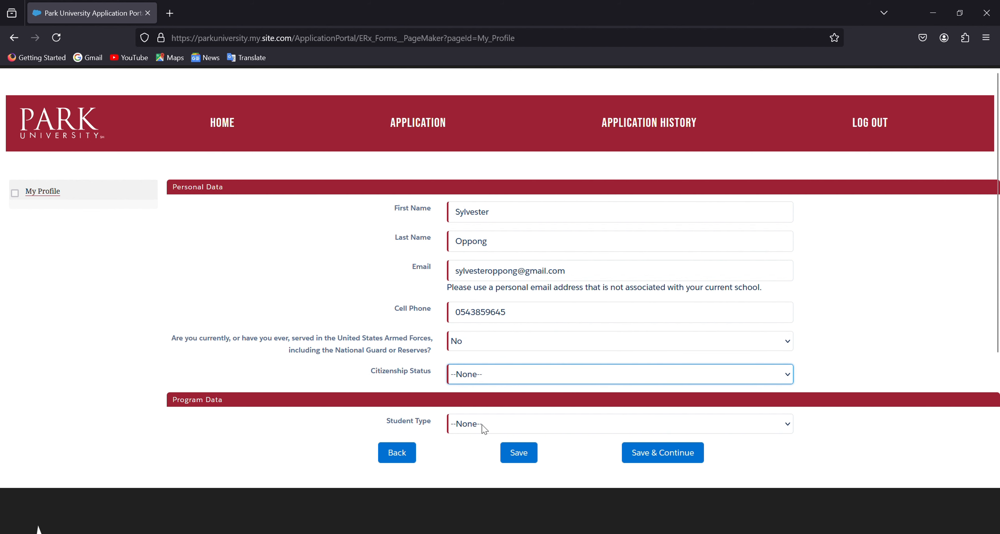
pyautogui.press('n')
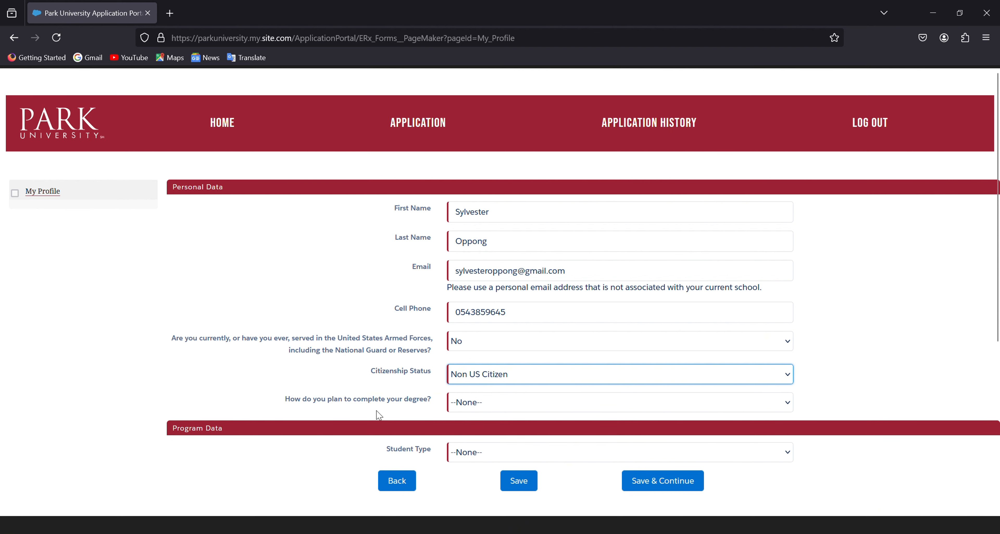
pyautogui.click(503, 408)
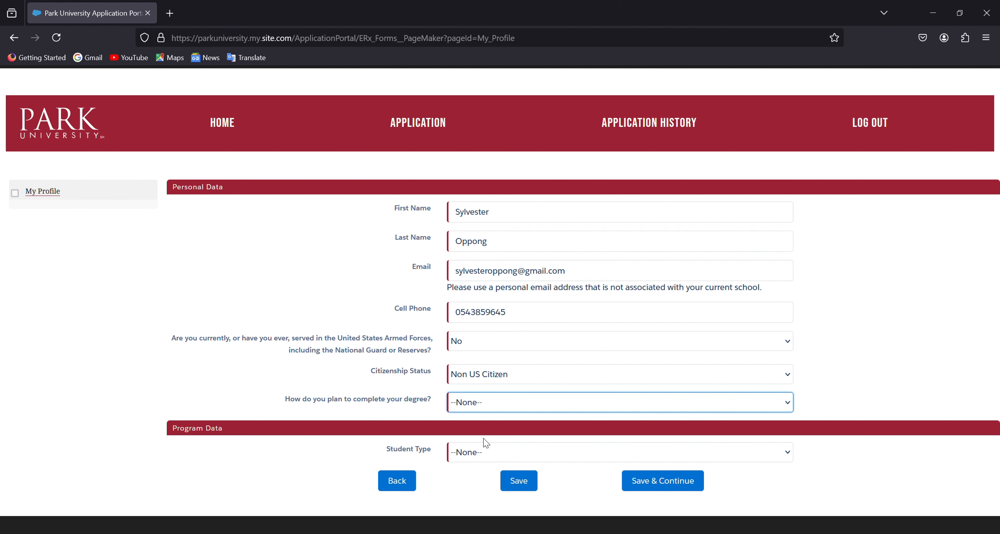
pyautogui.press('Down')
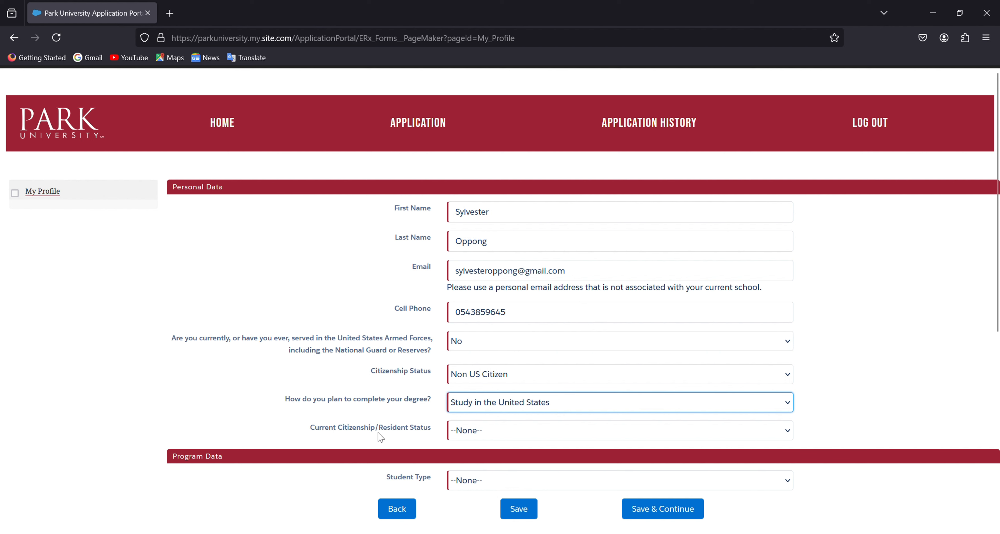
pyautogui.click(497, 434)
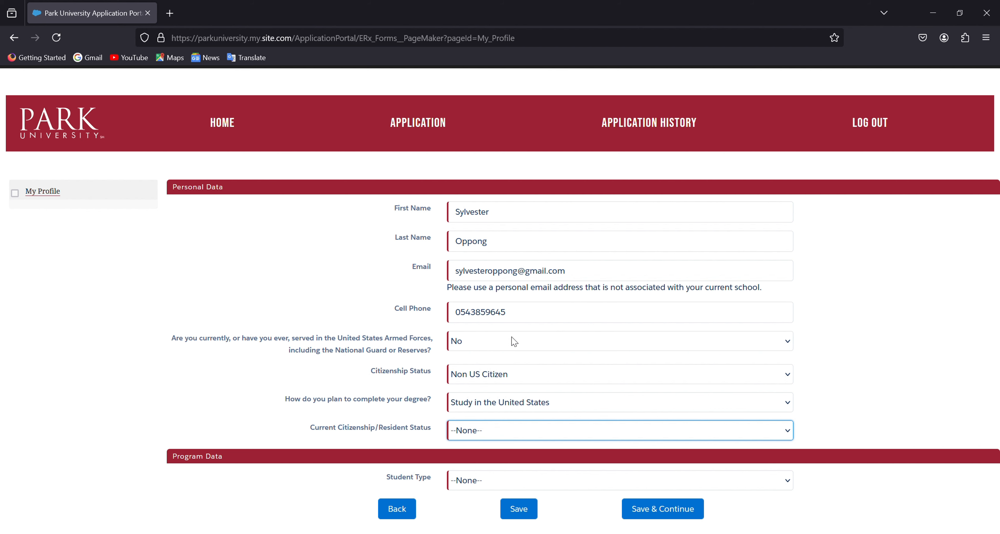
pyautogui.press('Down')
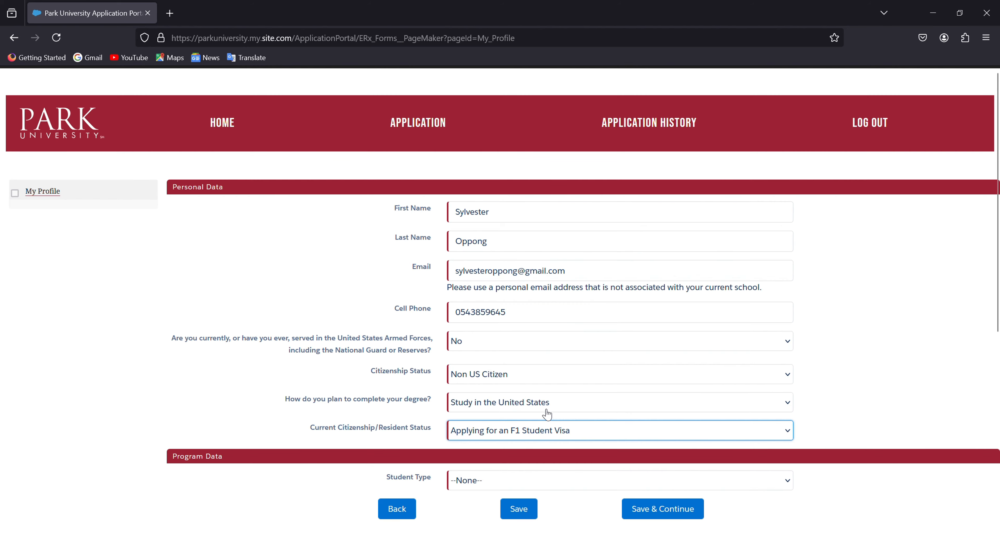
pyautogui.scroll(-2, 547, 411)
pyautogui.press('Tab')
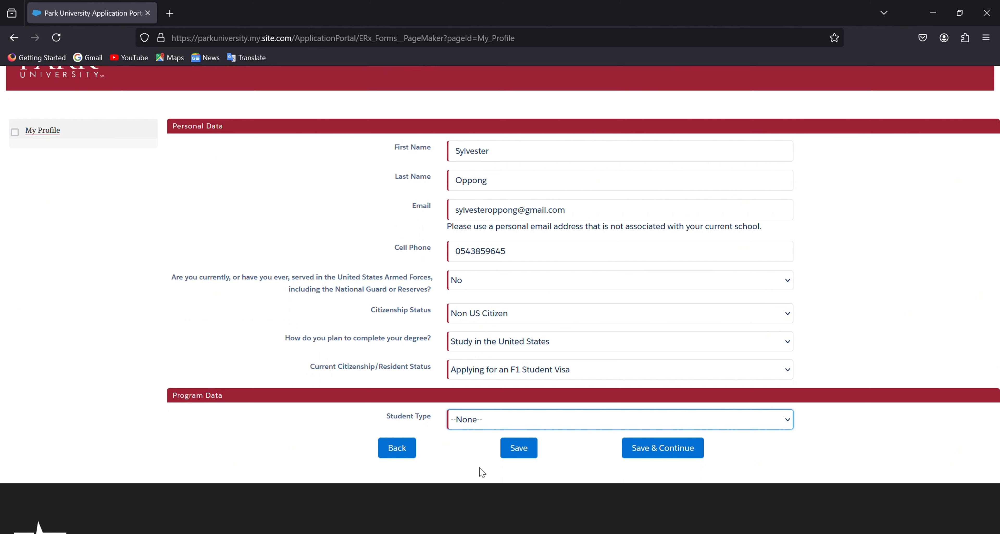
# Step: Choose Graduate, Parkville, Missouri, Residential Campus, and Master of Healthcare Administration - Business Analytics
pyautogui.press('Down')
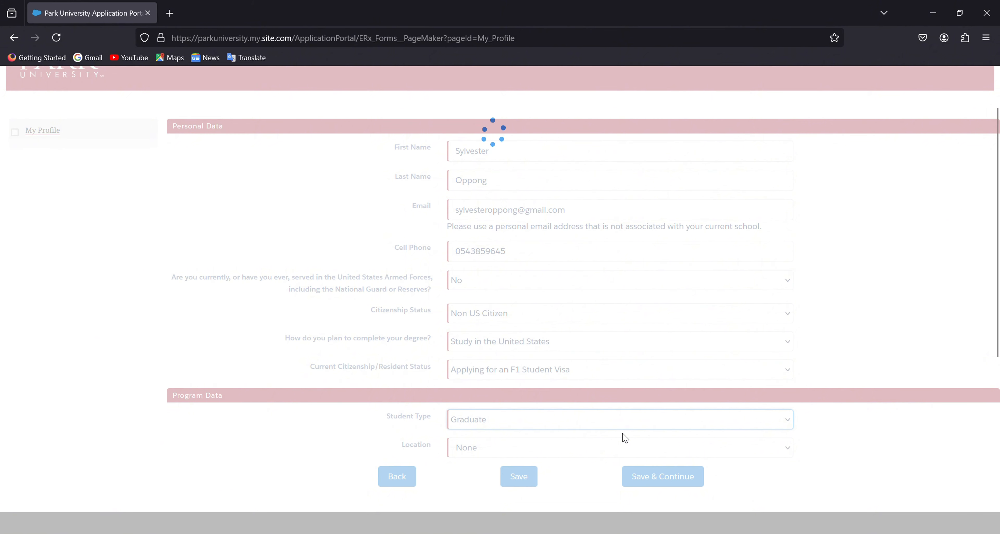
pyautogui.scroll(-2, 622, 436)
pyautogui.scroll(-2, 609, 412)
pyautogui.click(565, 334)
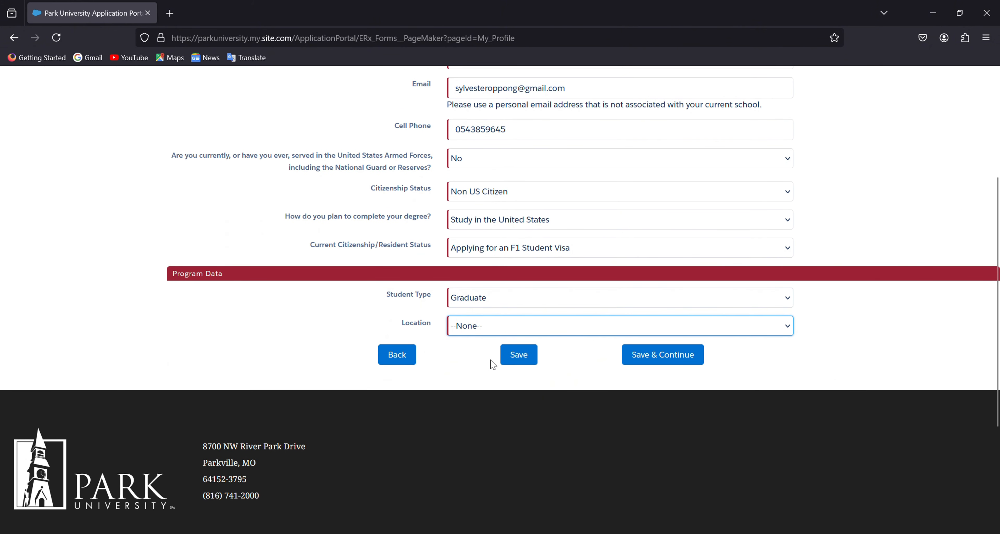
pyautogui.click(540, 362)
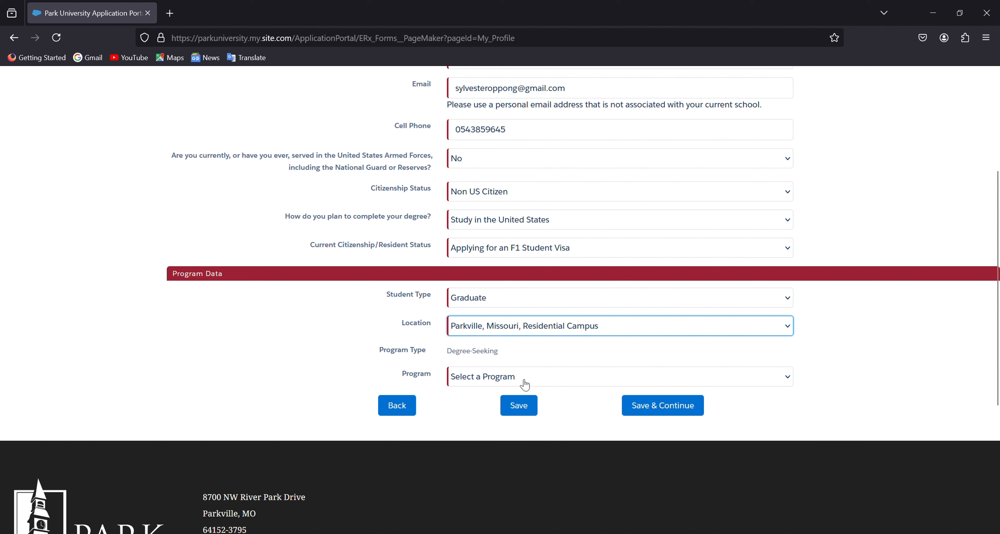
pyautogui.click(528, 379)
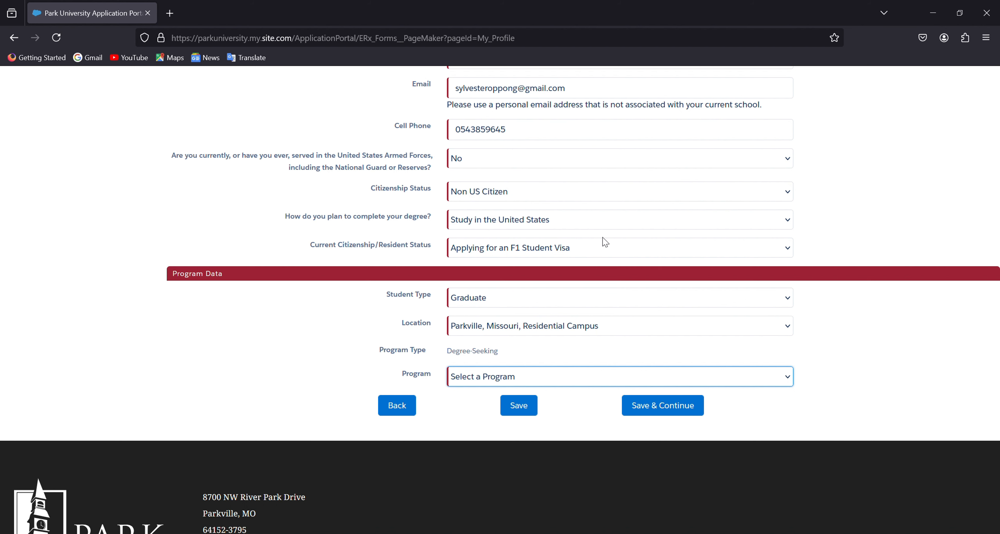
pyautogui.press('Down')
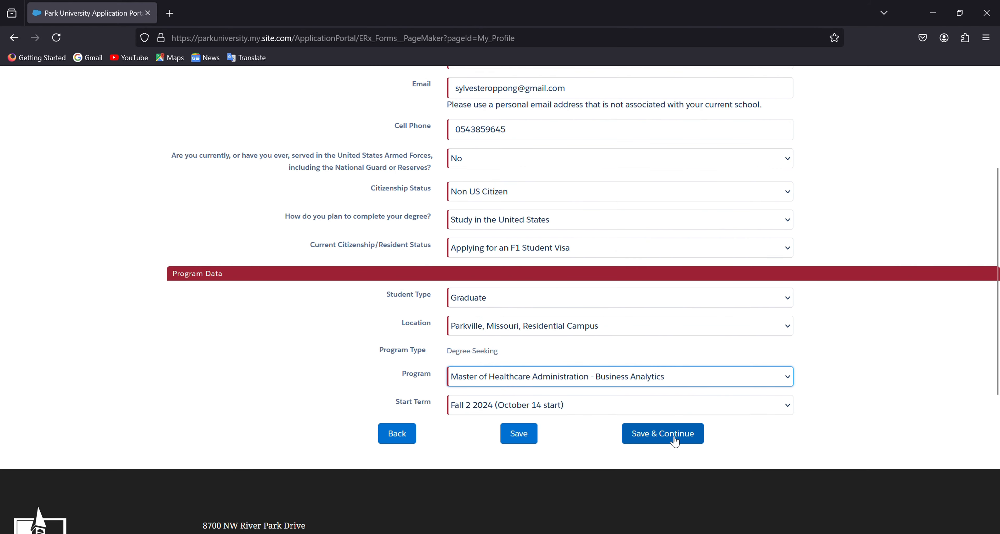
# Step: Save the profile, then go back from Demographics to review the My Profile program data
pyautogui.click(675, 441)
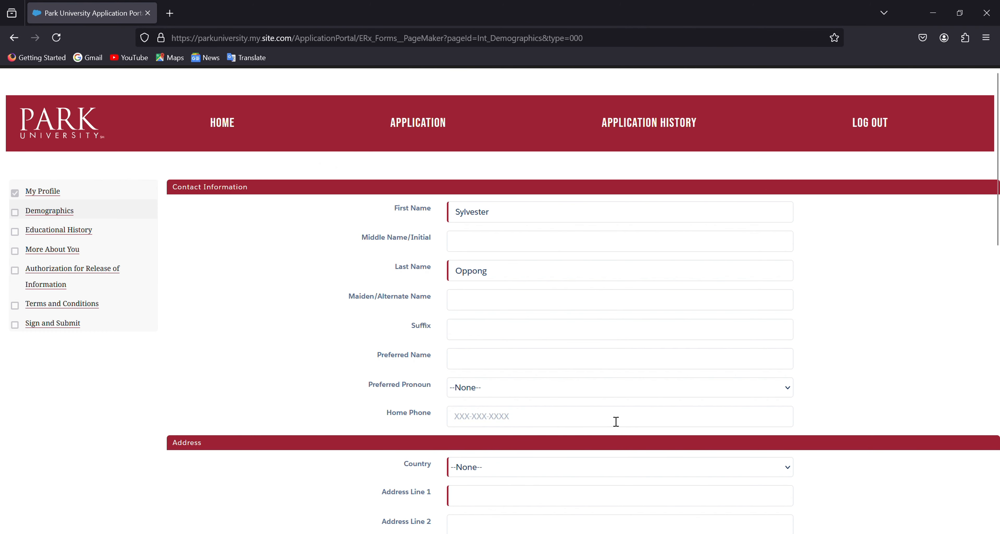
pyautogui.click(15, 38)
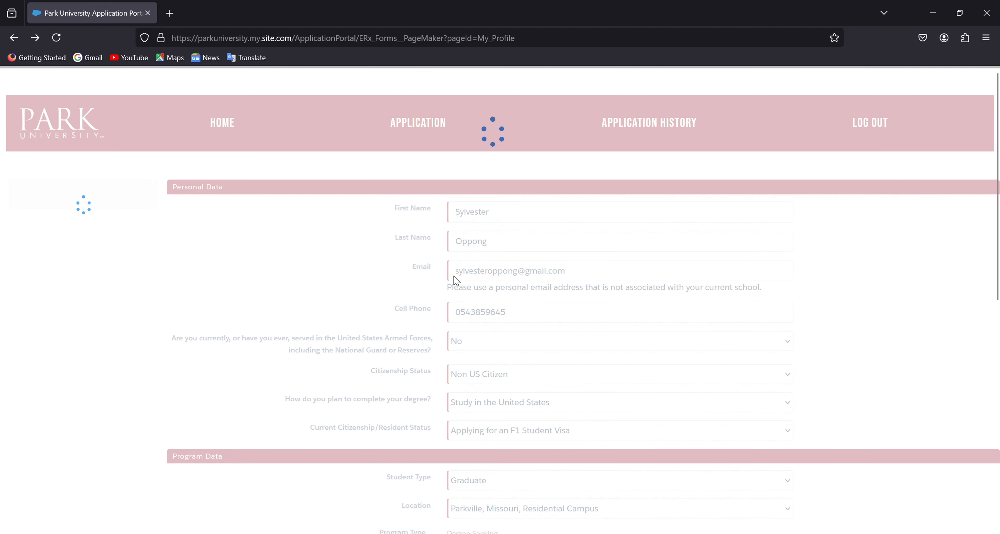
pyautogui.scroll(-6, 542, 350)
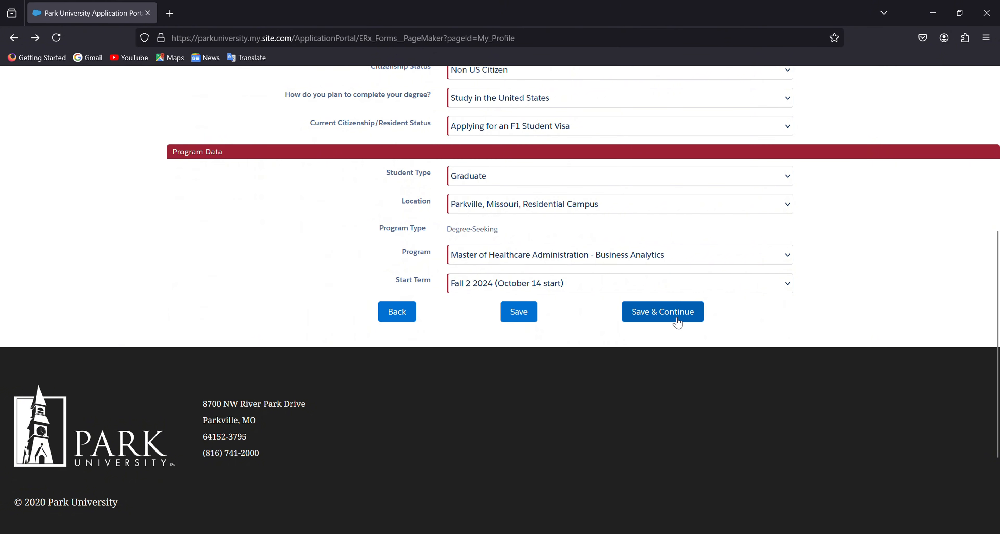
pyautogui.scroll(2, 665, 324)
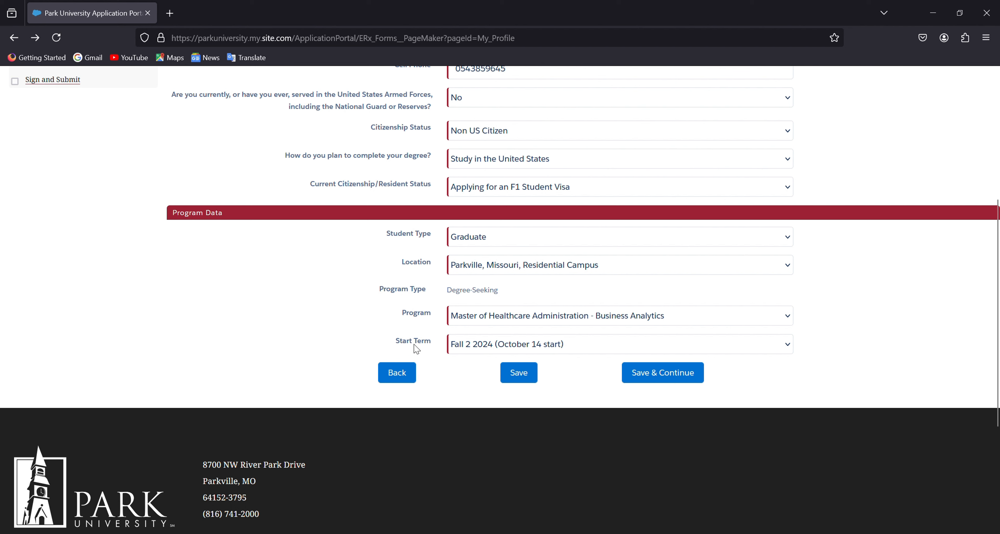
# Step: Change the start term to Spring 2025 (January 13 start) and save the profile
pyautogui.click(600, 351)
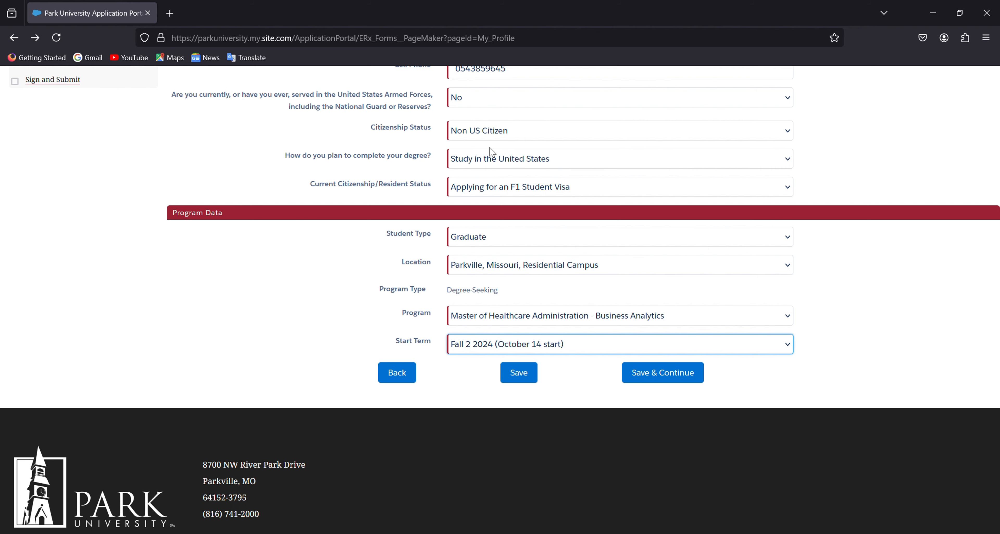
pyautogui.press('Down')
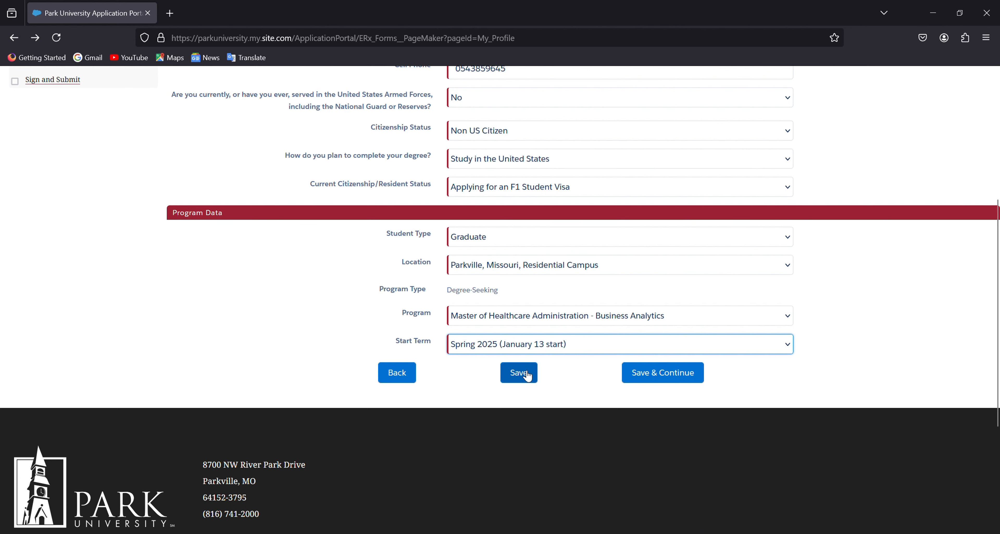
pyautogui.click(669, 381)
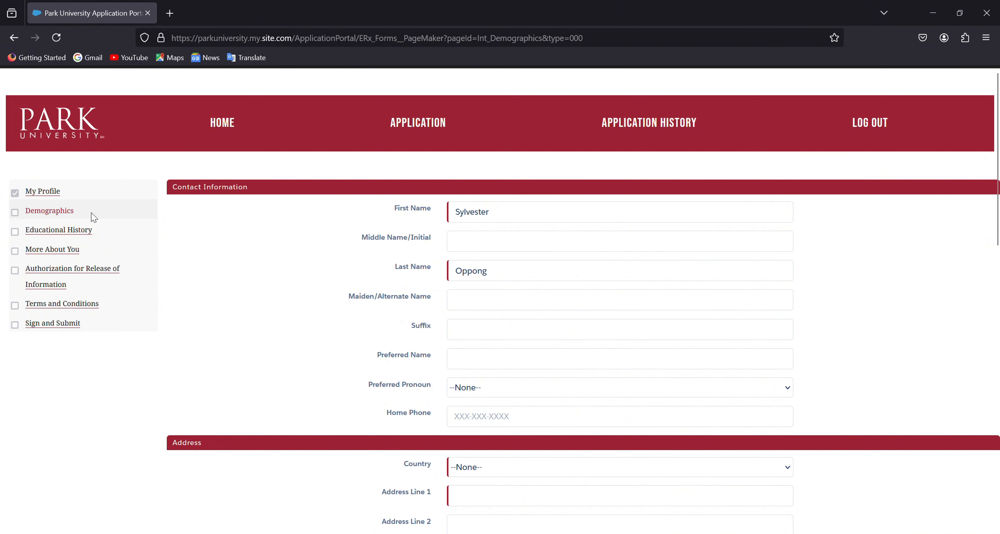
# Step: Set the address country to Ghana
pyautogui.scroll(-5, 527, 330)
pyautogui.scroll(2, 505, 334)
pyautogui.scroll(-1, 466, 333)
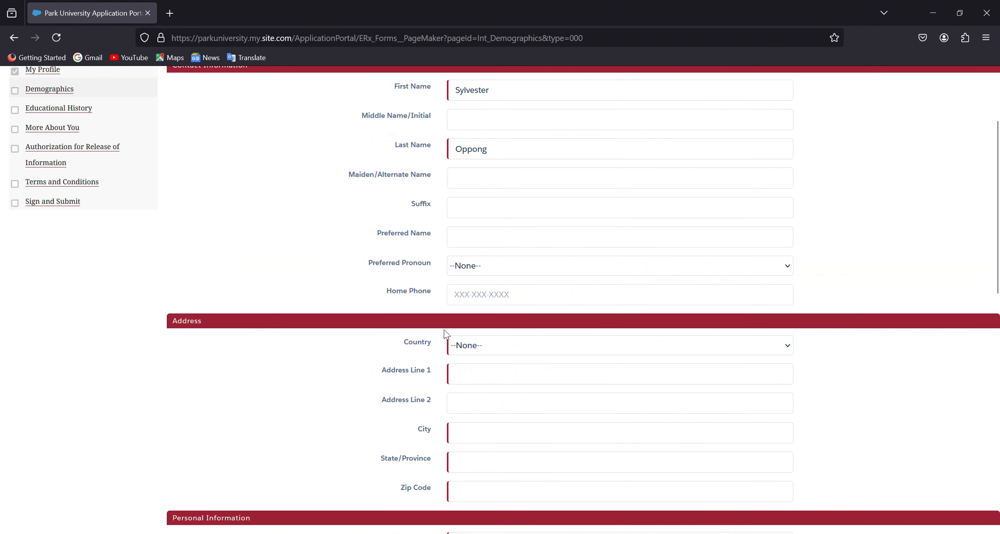
pyautogui.scroll(3, 241, 335)
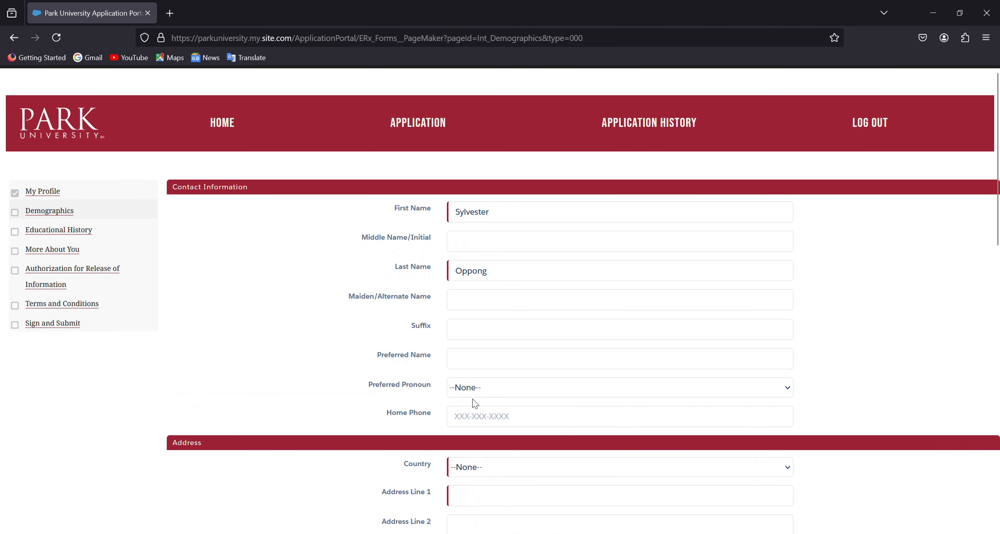
pyautogui.scroll(-3, 427, 388)
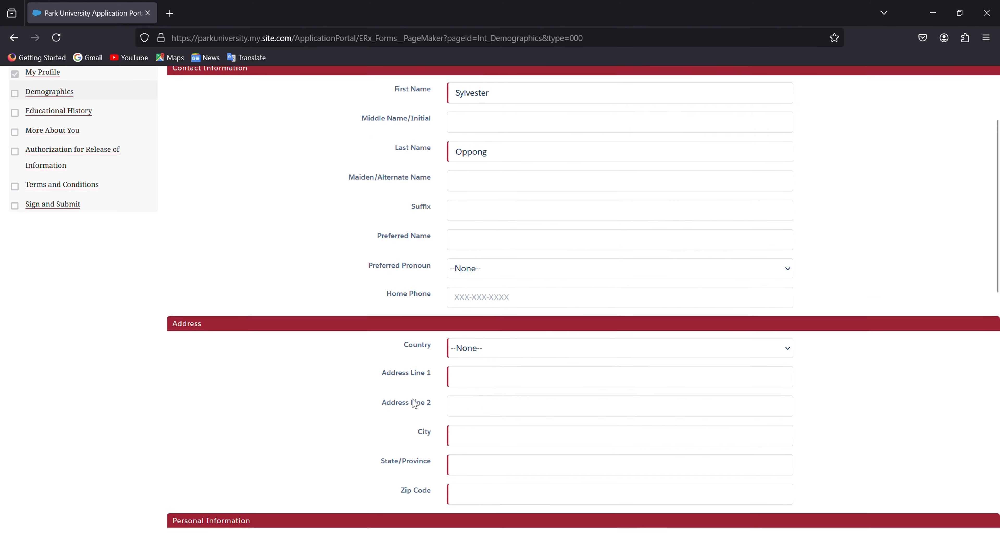
pyautogui.scroll(-2, 415, 404)
pyautogui.click(474, 291)
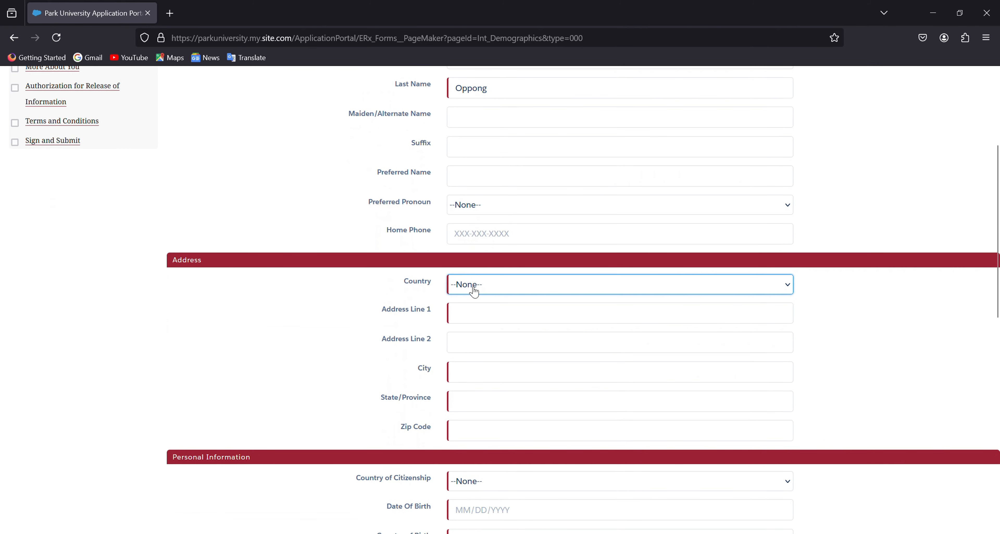
pyautogui.write('gh')
# Step: Enter the applicant's street address in Address Line 1 and the city
pyautogui.click(482, 326)
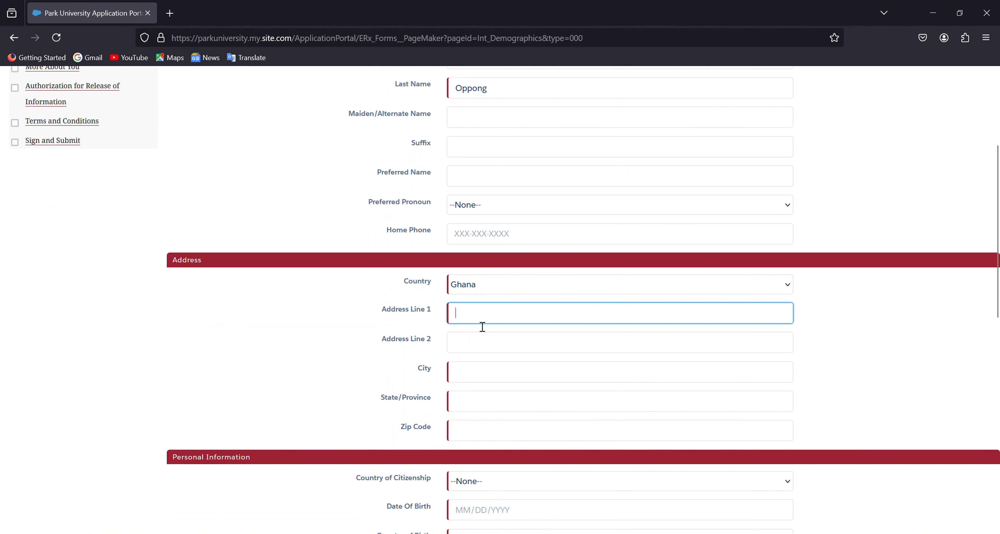
pyautogui.click(487, 381)
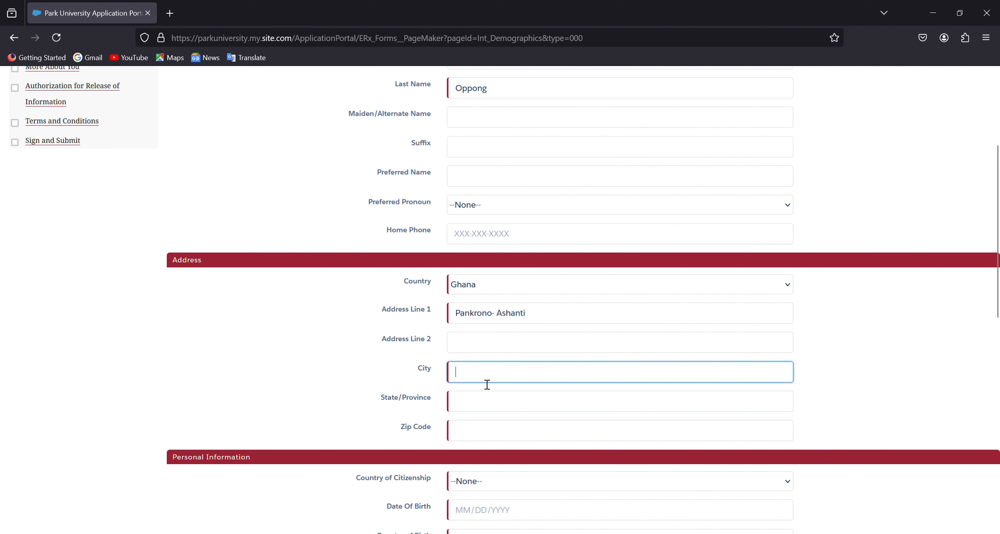
pyautogui.write('Kumasi')
pyautogui.scroll(-2, 505, 408)
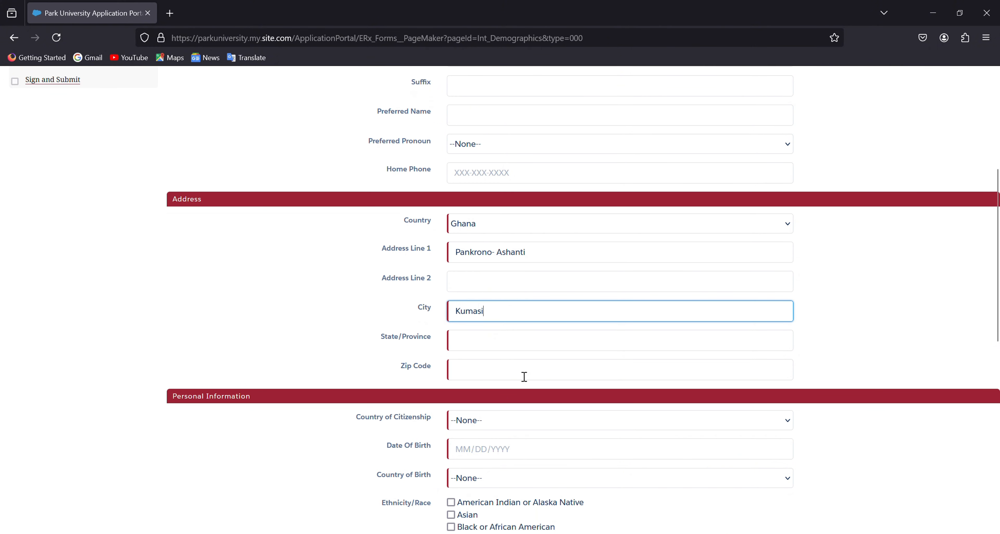
pyautogui.scroll(-1, 576, 393)
pyautogui.scroll(-2, 576, 394)
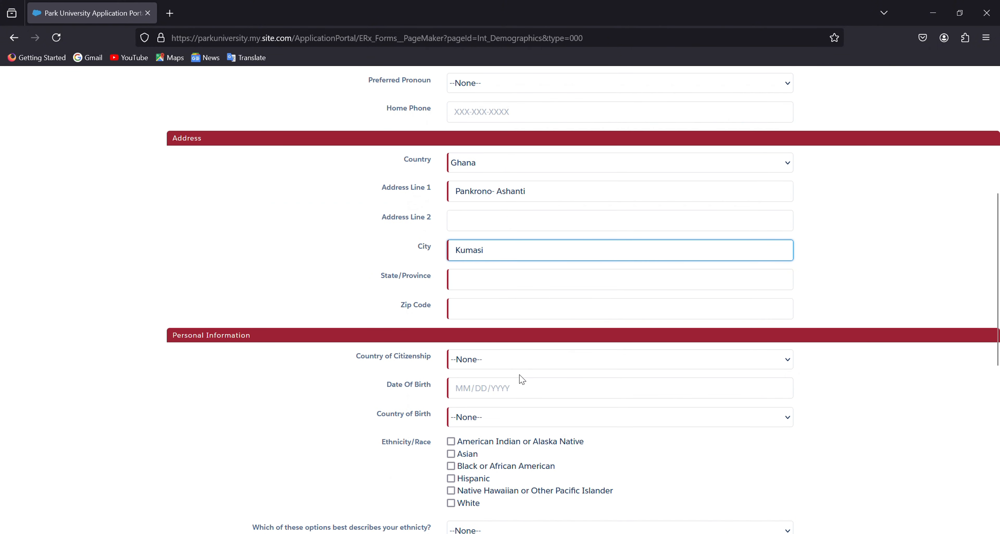
# Step: Set citizenship to Ghana and enter the applicant's date of birth
pyautogui.scroll(-1, 350, 377)
pyautogui.scroll(-2, 350, 377)
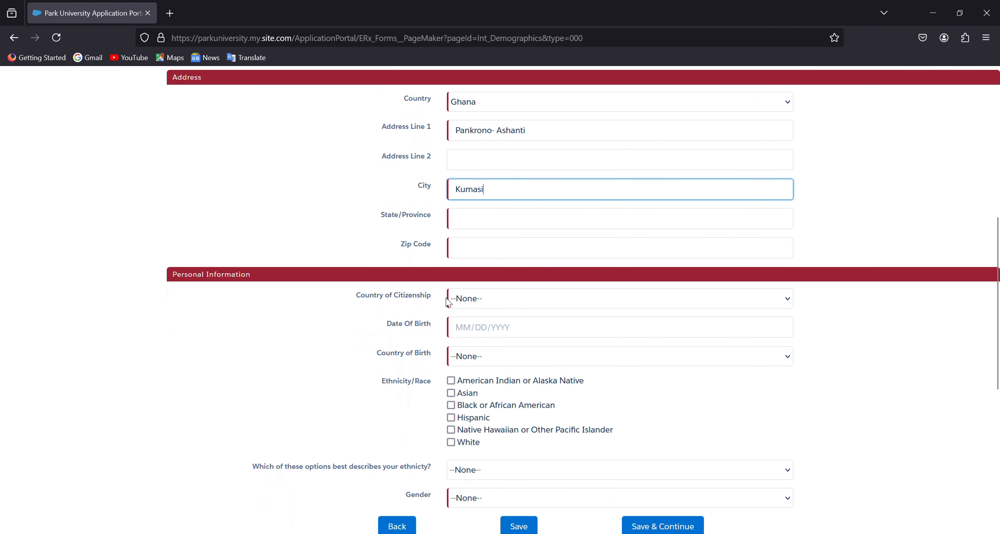
pyautogui.click(488, 301)
pyautogui.write('gh')
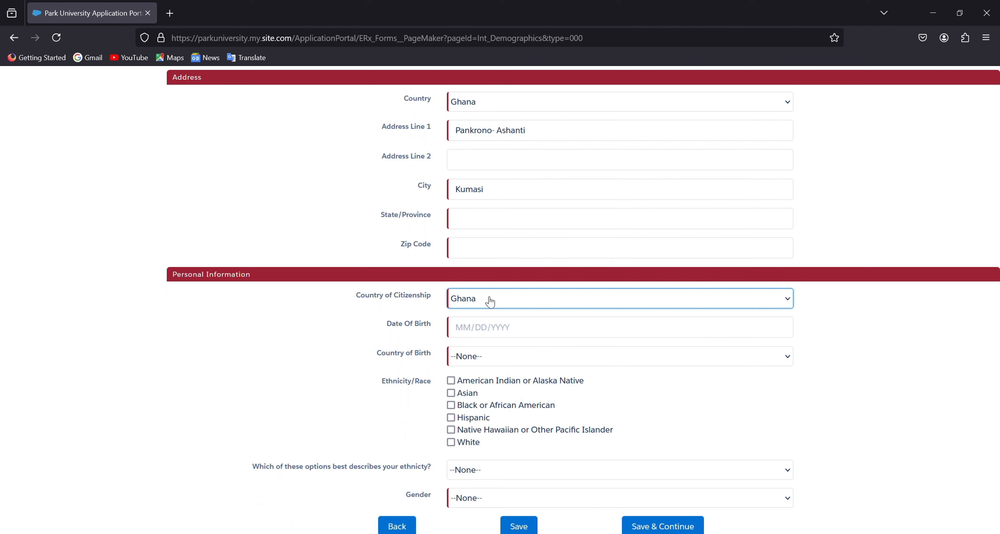
pyautogui.click(479, 331)
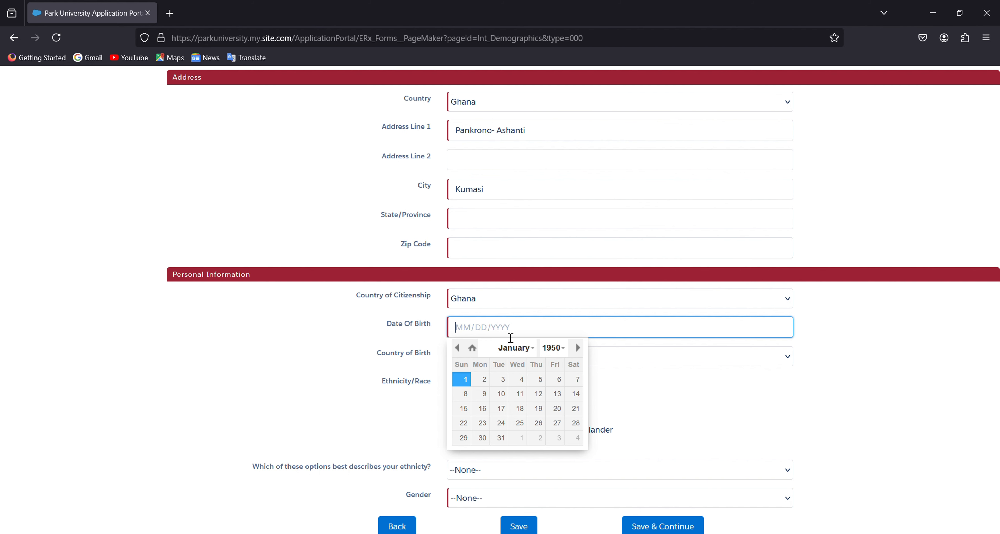
pyautogui.click(513, 328)
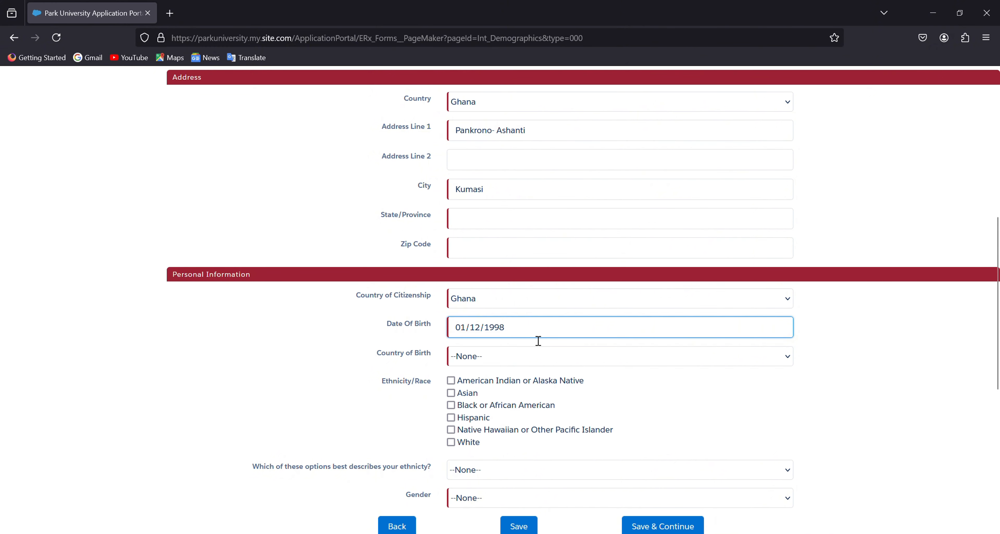
# Step: Set birth country Ghana, Black or African American, Not Hispanic or Latino, Male/Man, and save
pyautogui.click(498, 365)
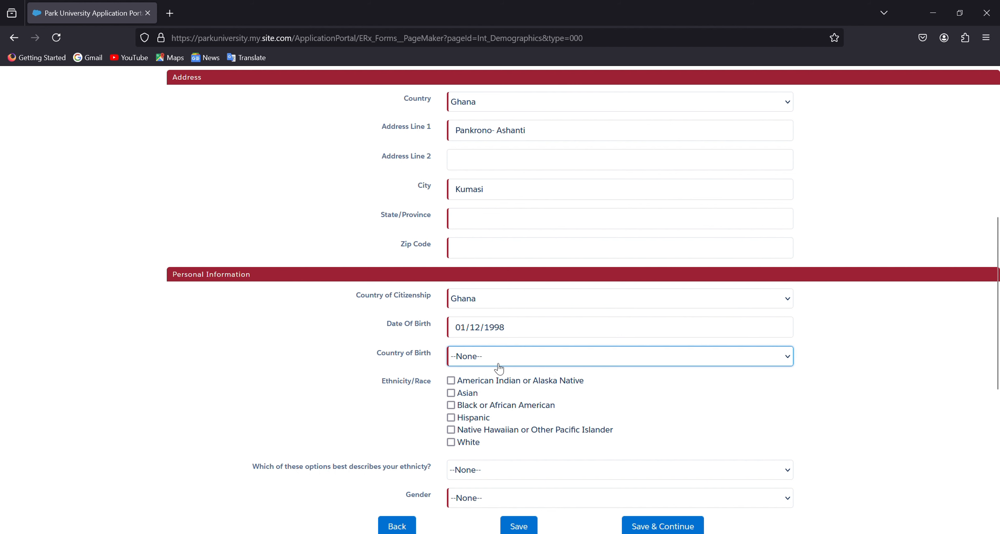
pyautogui.write('gh')
pyautogui.click(452, 408)
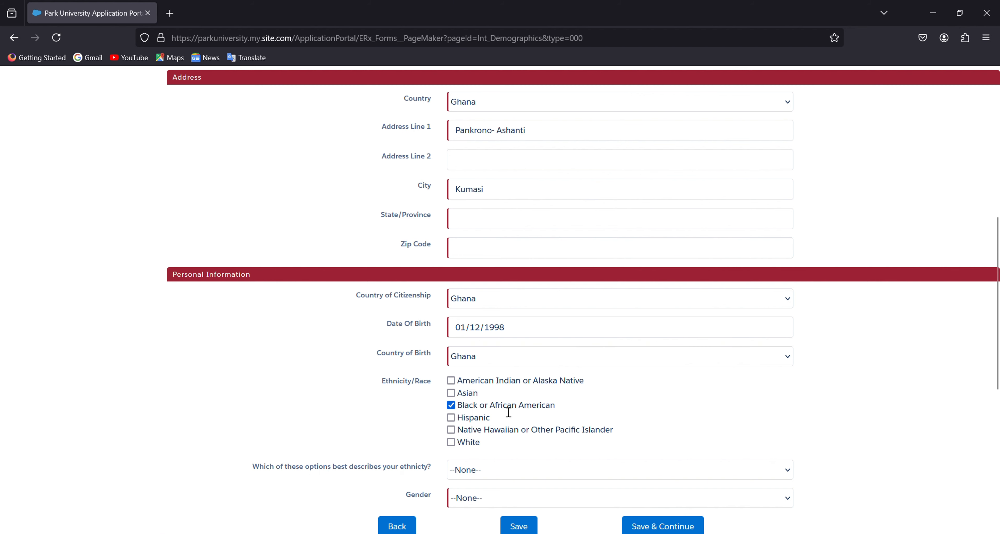
pyautogui.scroll(-3, 547, 416)
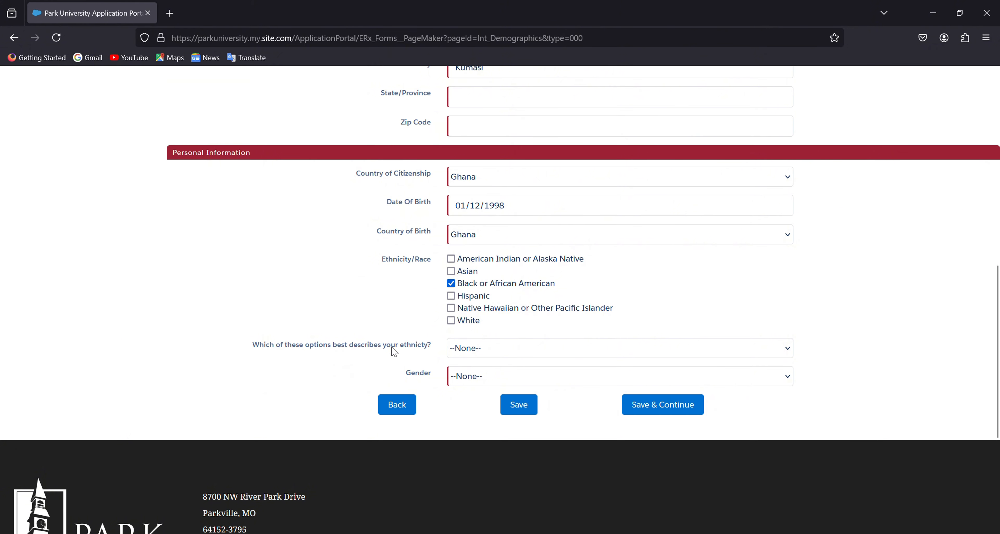
pyautogui.click(509, 350)
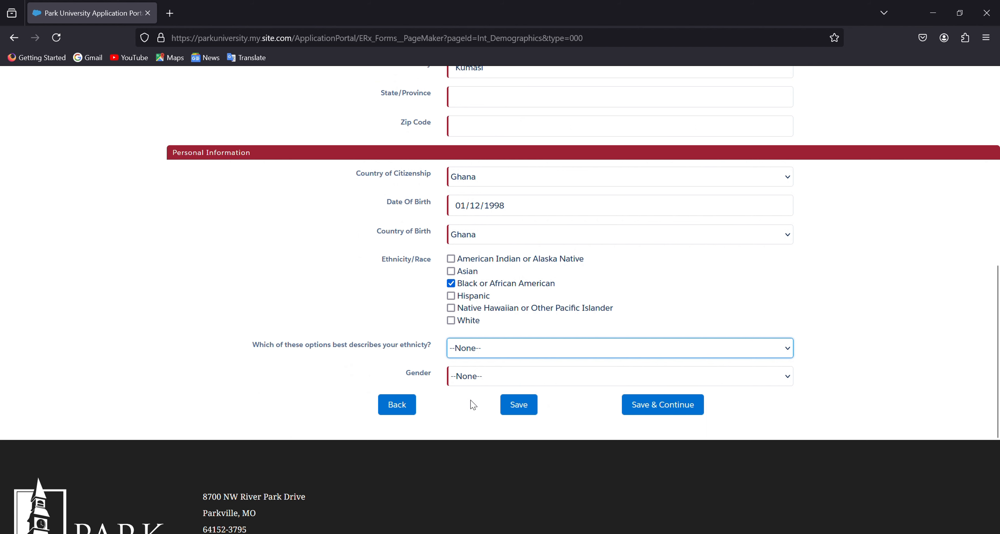
pyautogui.press('n')
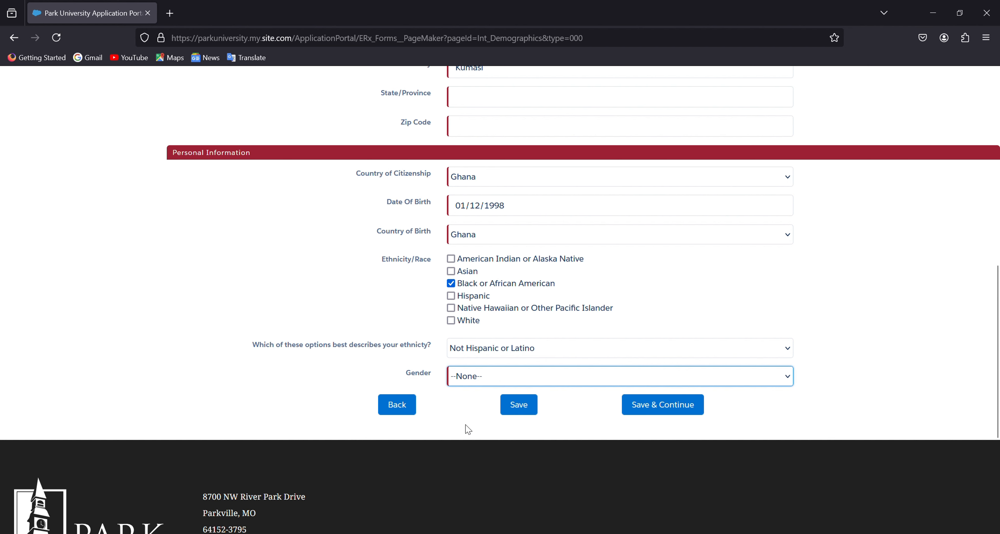
pyautogui.press('Down')
pyautogui.click(668, 411)
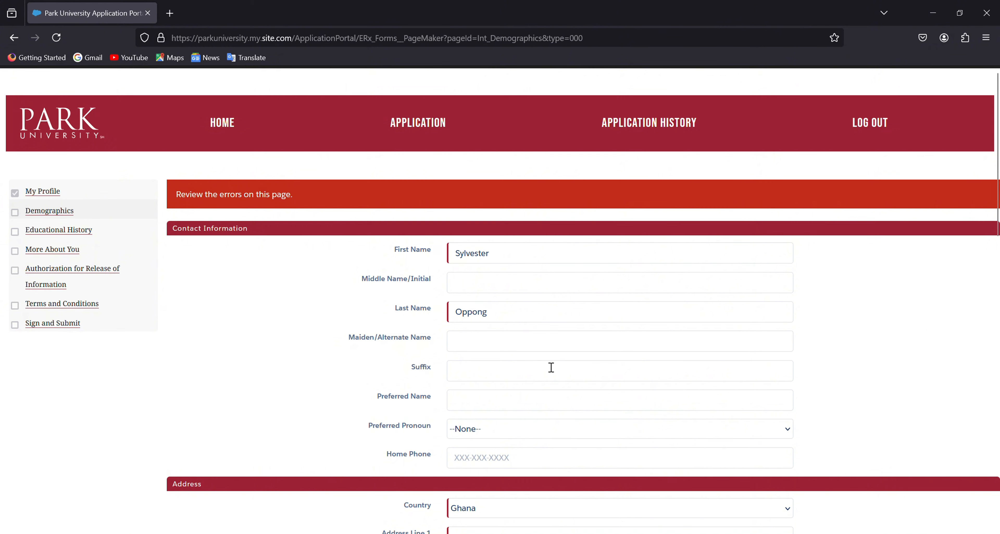
# Step: Fill in the missing State/Province region and postal Zip Code, then resubmit Demographics
pyautogui.scroll(-5, 544, 369)
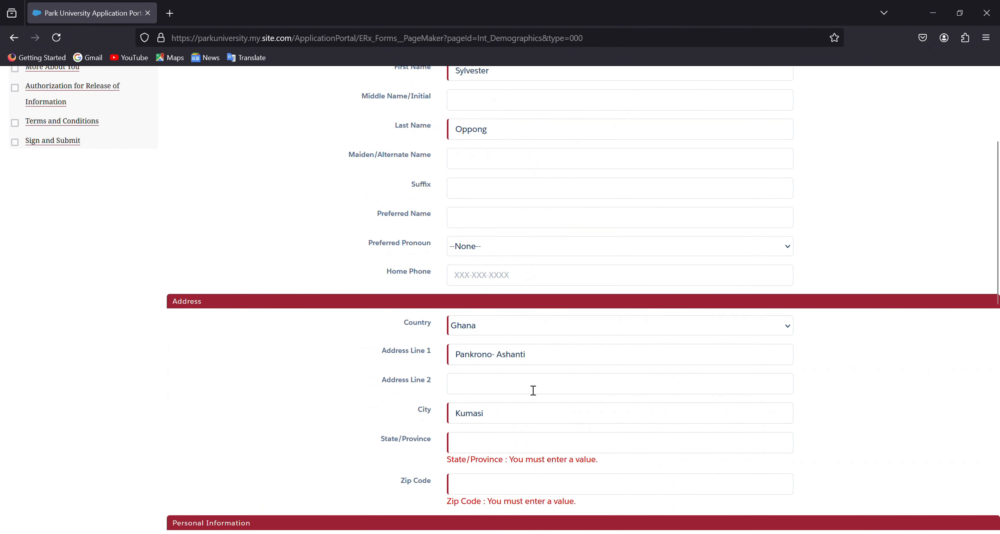
pyautogui.scroll(5, 534, 391)
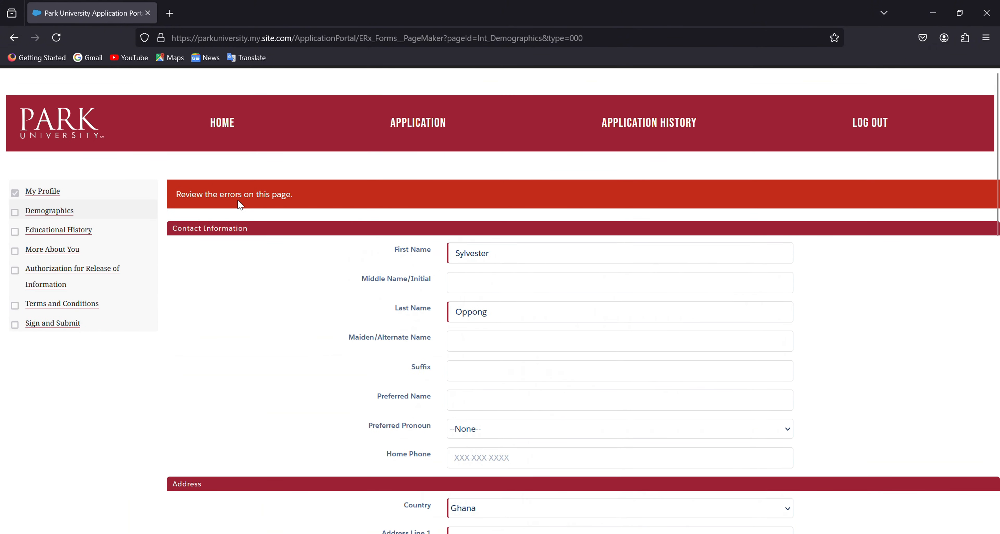
pyautogui.scroll(-8, 529, 409)
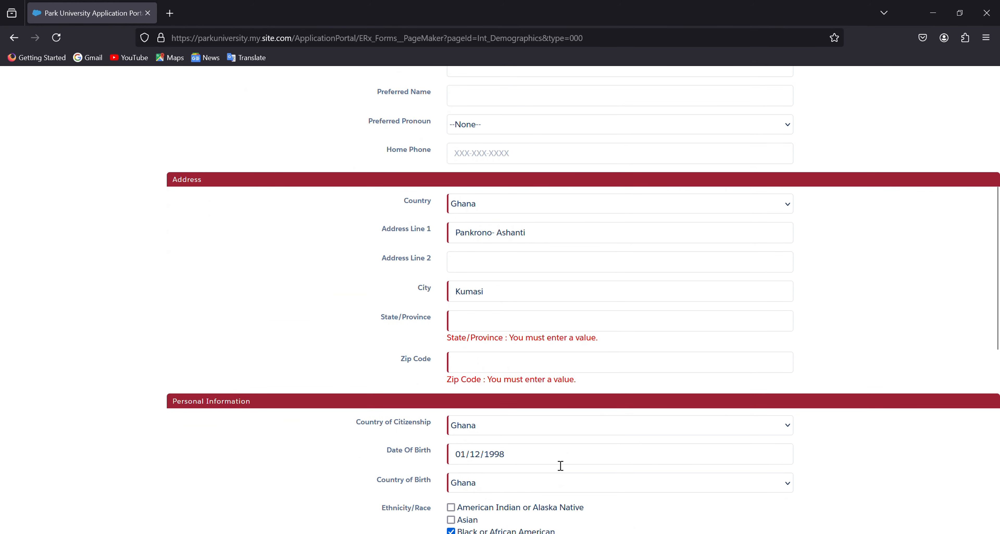
pyautogui.scroll(-6, 561, 466)
pyautogui.scroll(5, 542, 379)
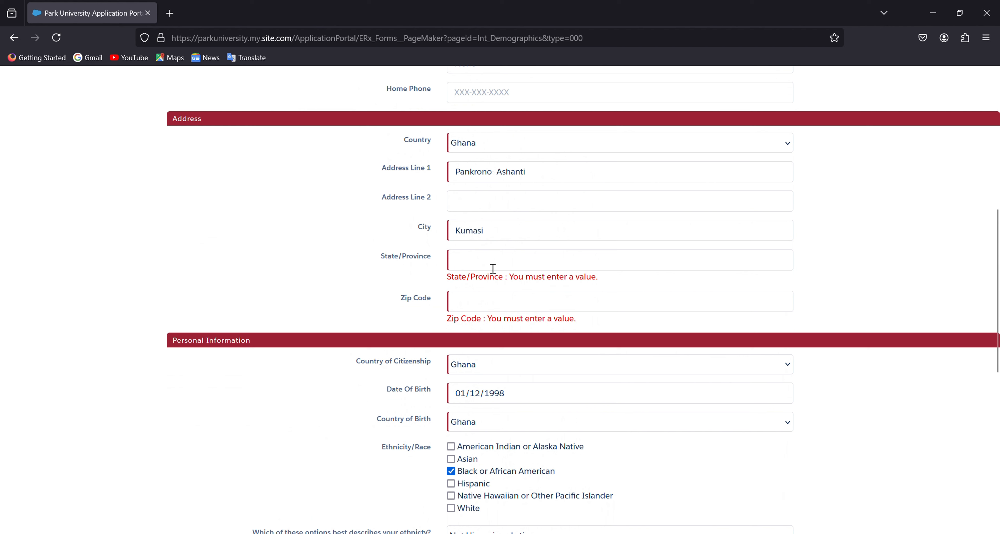
pyautogui.click(487, 268)
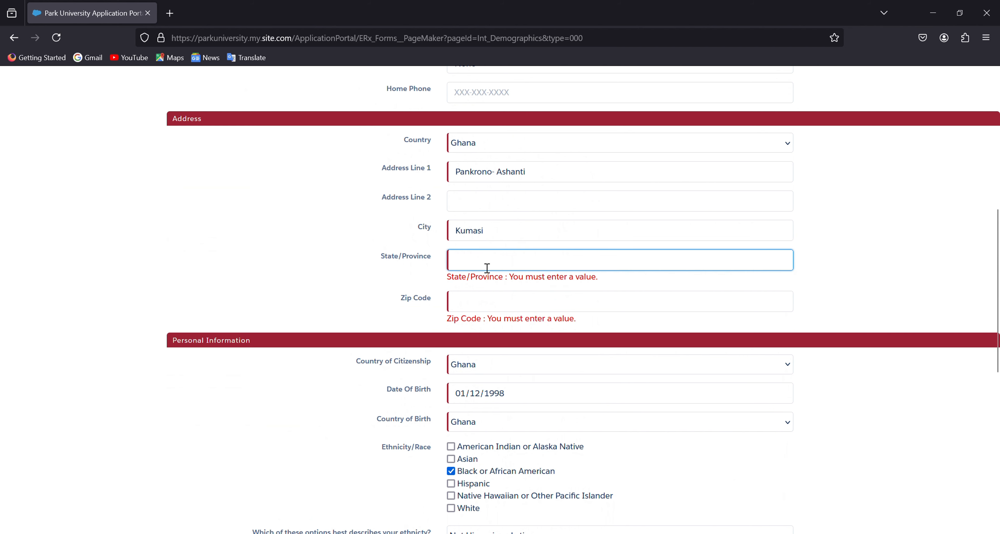
pyautogui.write('Kumasi')
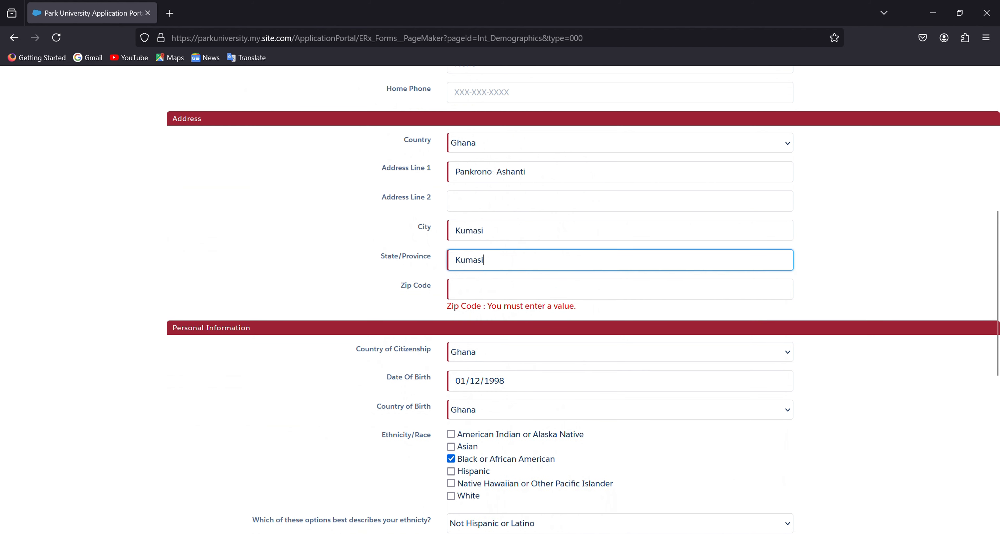
pyautogui.click(478, 294)
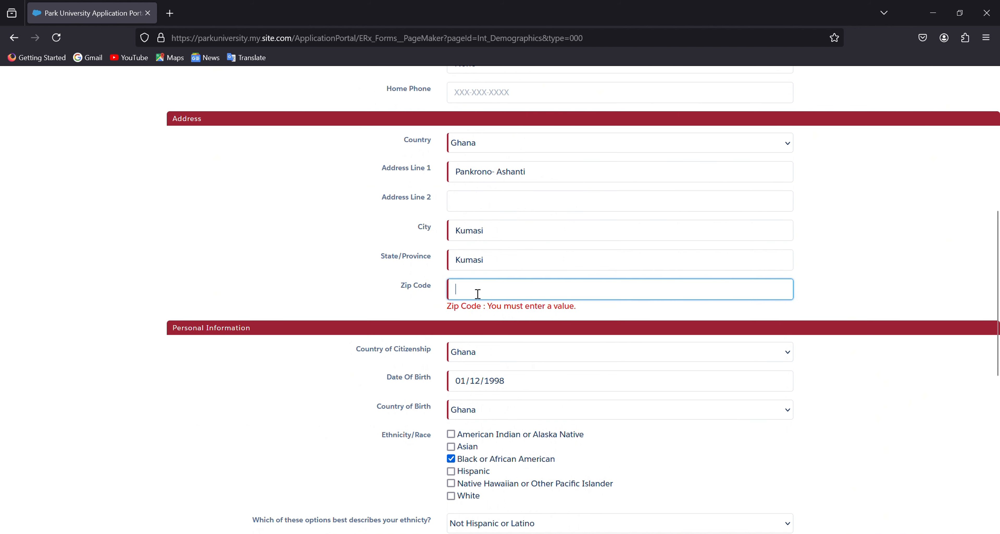
pyautogui.write('00233')
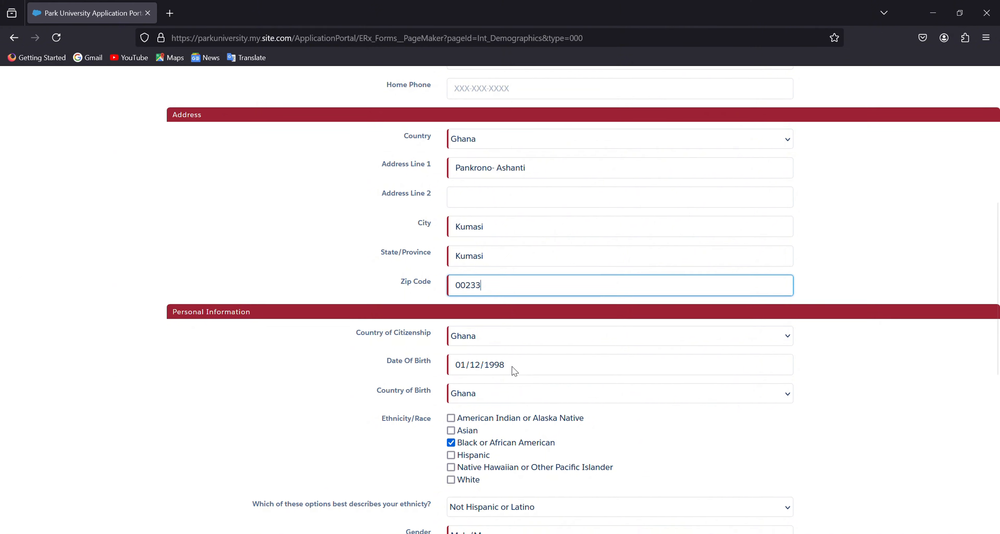
pyautogui.scroll(-5, 513, 368)
pyautogui.click(673, 393)
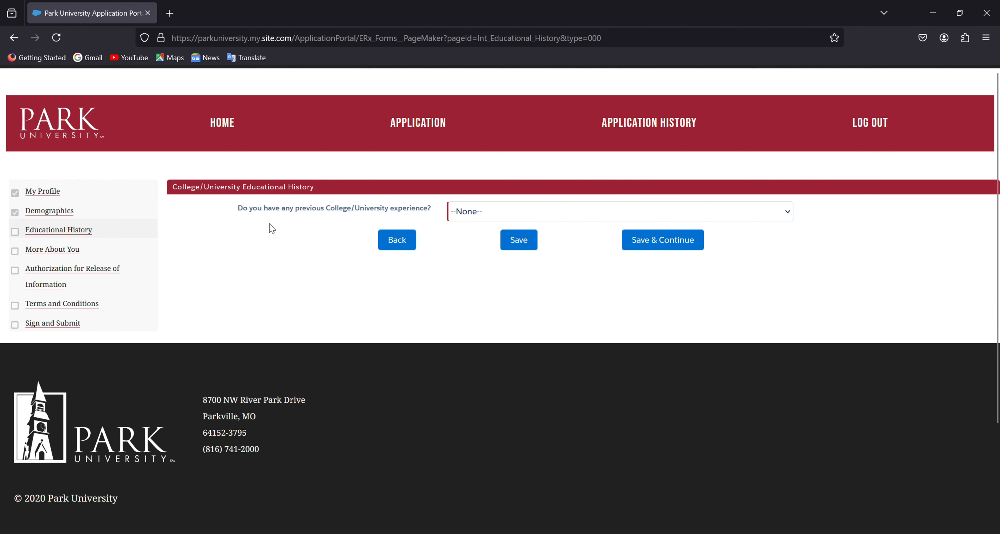
# Step: Answer Yes to previous college, pick Kwame Nkrumah Univ of Sci & Tech, then tick Institution Not Found
pyautogui.click(510, 206)
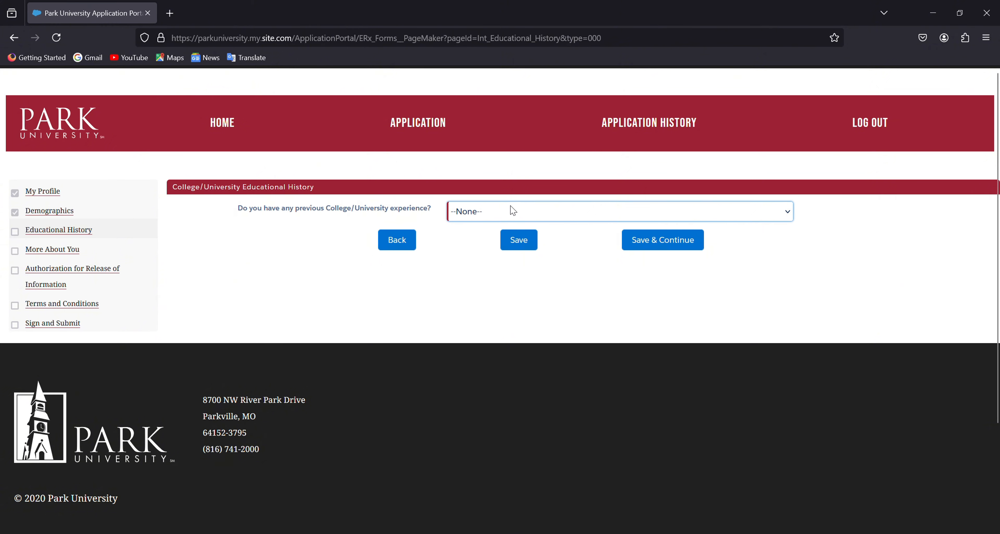
pyautogui.click(472, 250)
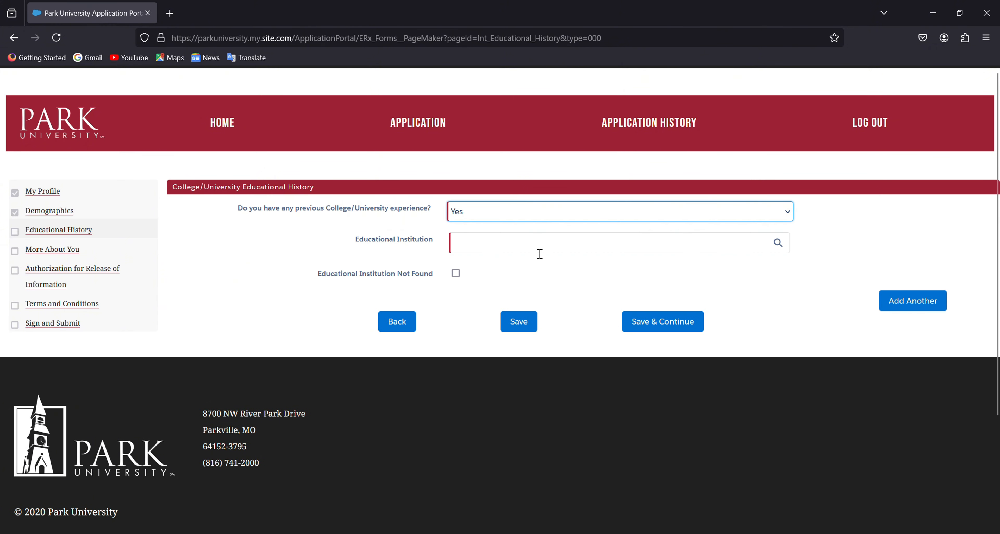
pyautogui.click(490, 248)
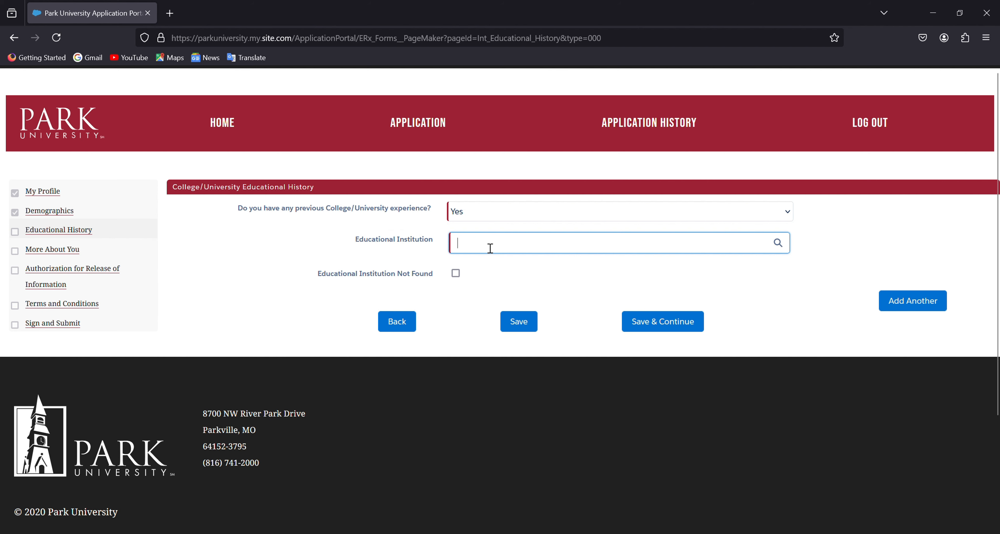
pyautogui.write('Kwa')
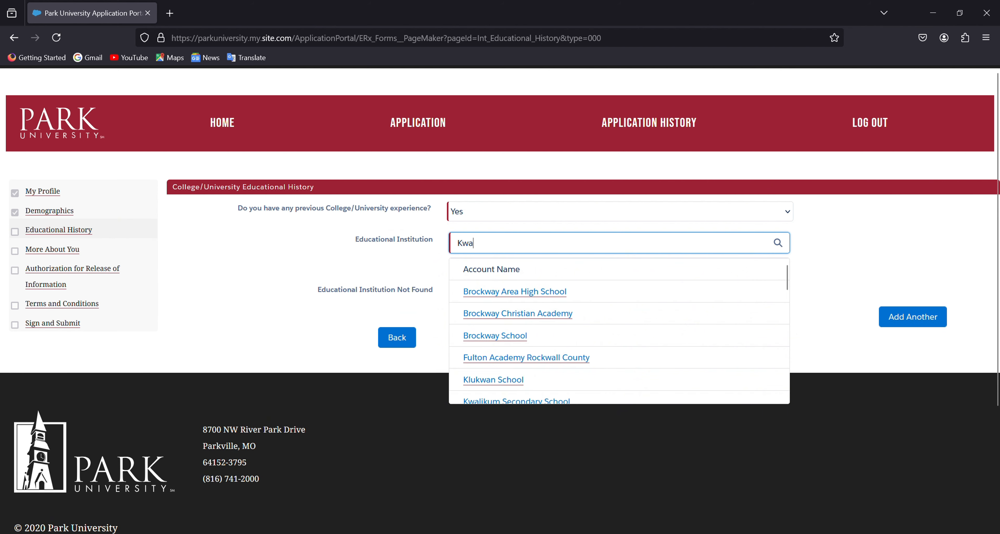
pyautogui.write('me')
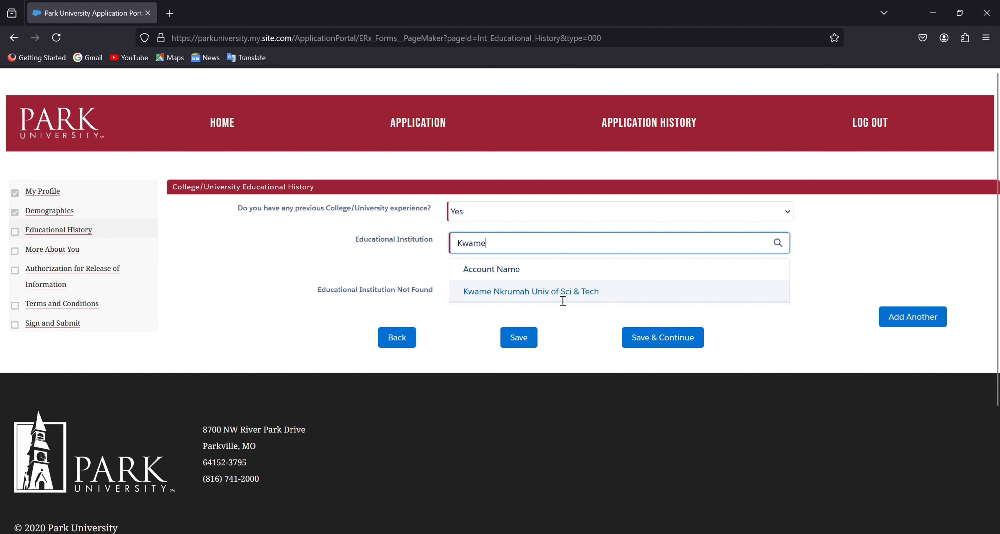
pyautogui.click(576, 300)
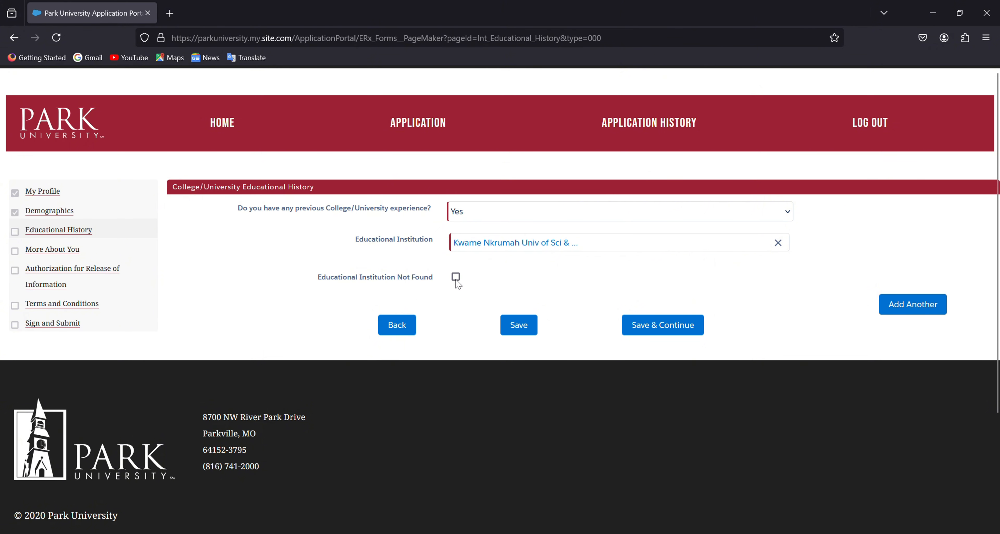
pyautogui.click(456, 276)
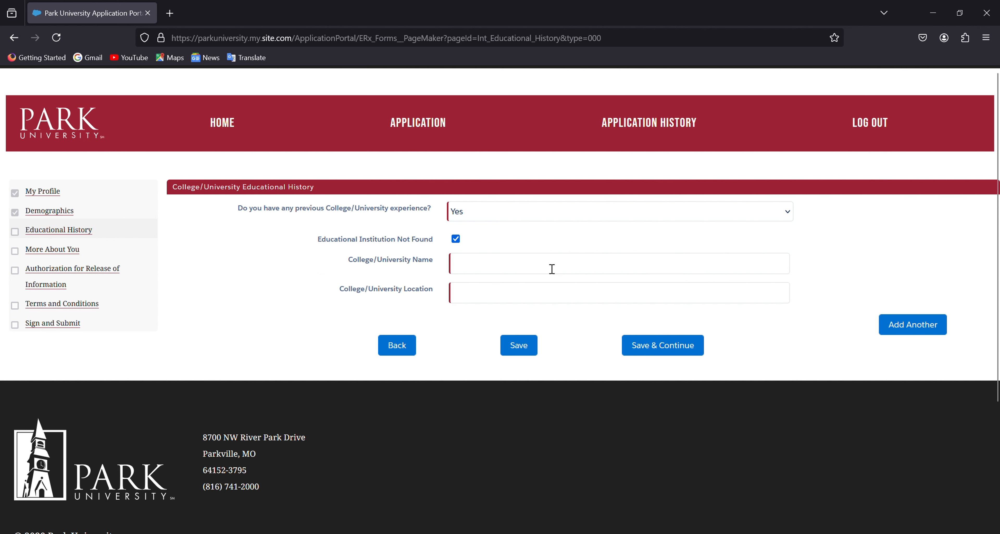
# Step: Untick Institution Not Found and reselect Kwame Nkrumah Univ of Sci & Tech via a 'kwame' search
pyautogui.click(456, 240)
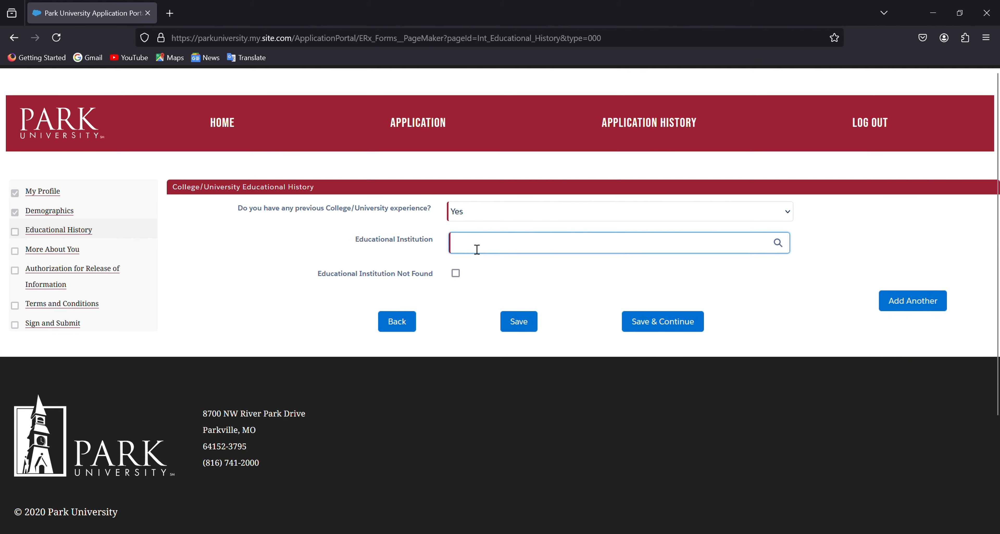
pyautogui.write('kwa')
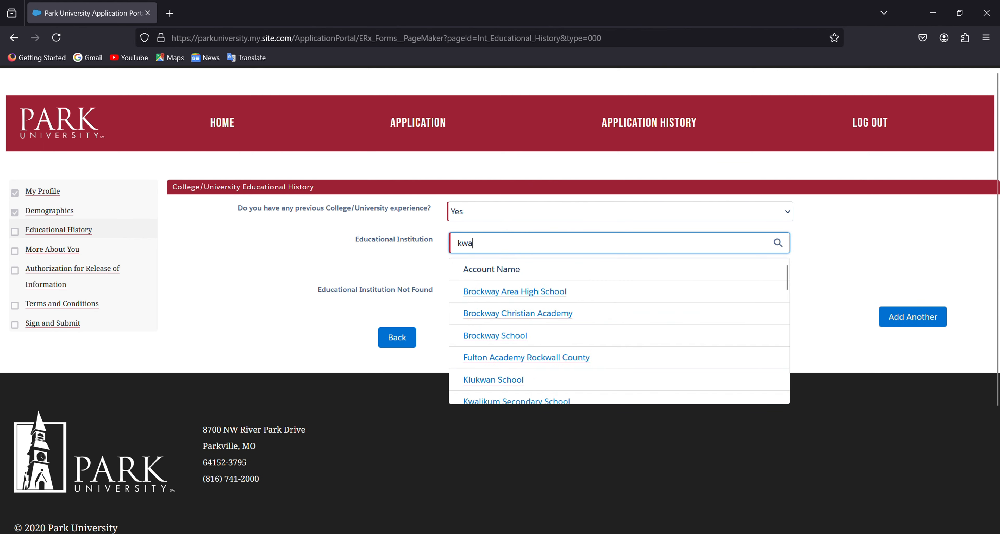
pyautogui.write('me')
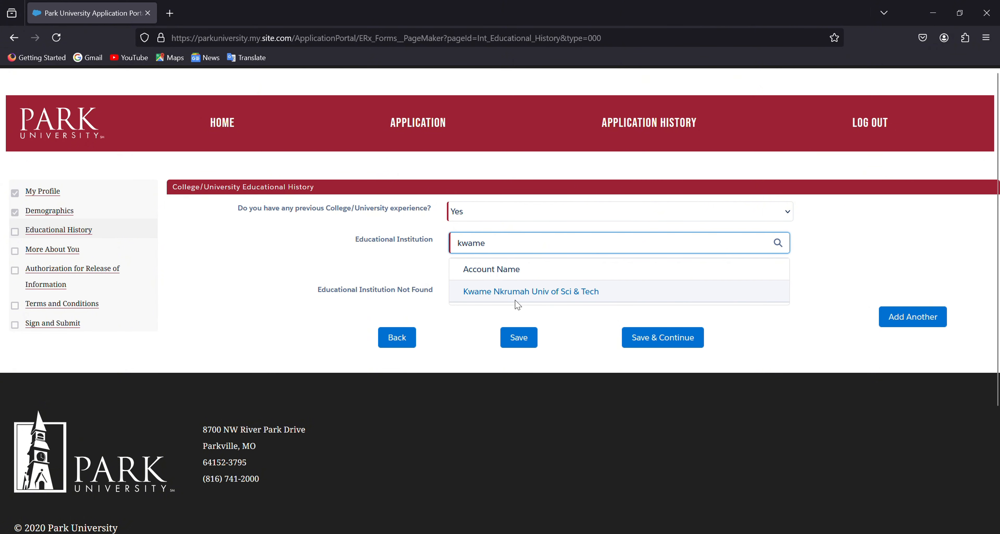
pyautogui.click(542, 296)
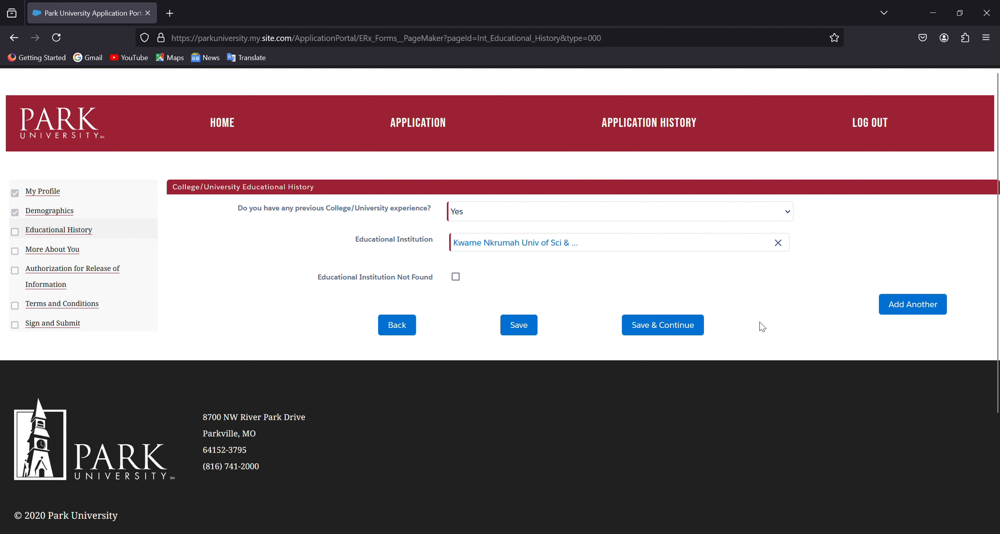
# Step: Save Educational History and answer Yes to parents having attended college
pyautogui.click(673, 334)
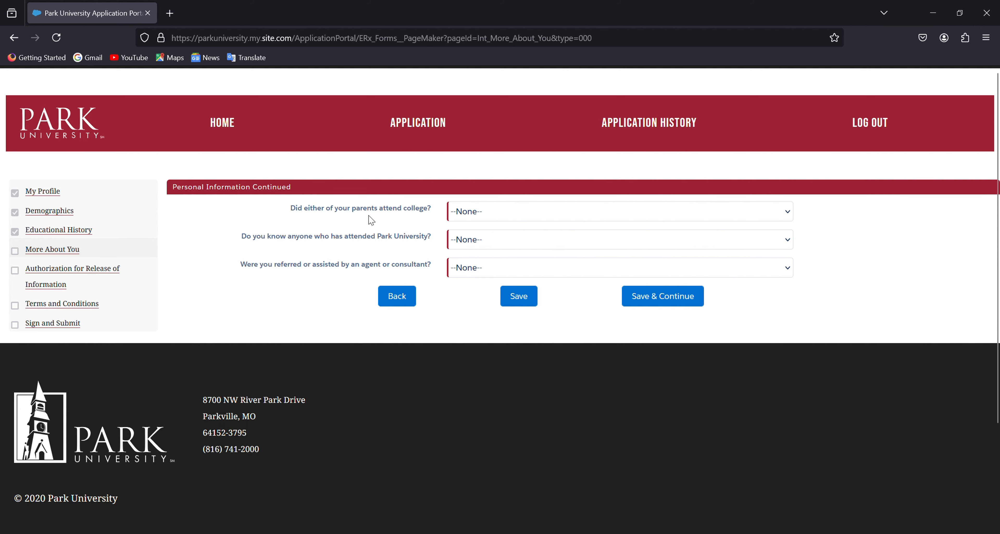
pyautogui.click(496, 217)
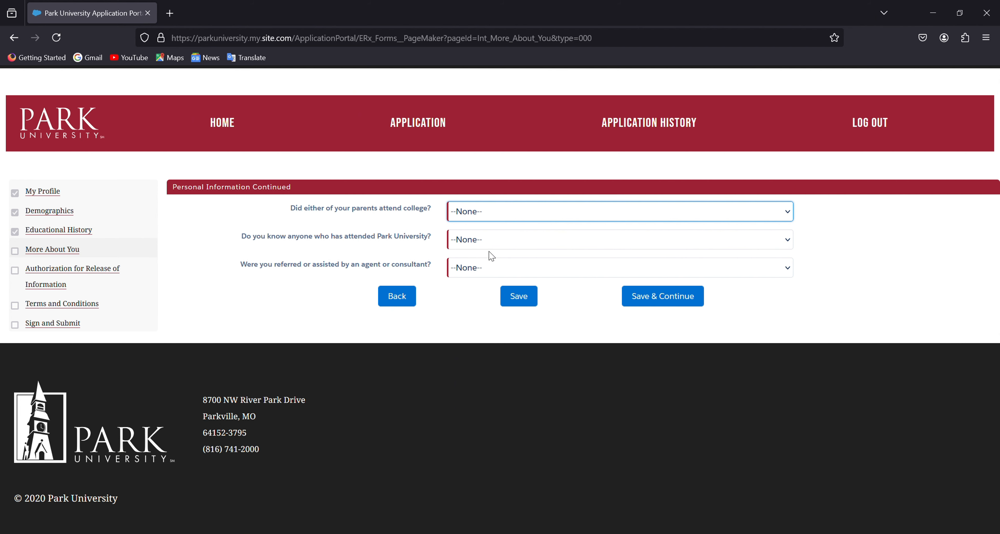
pyautogui.press('Down')
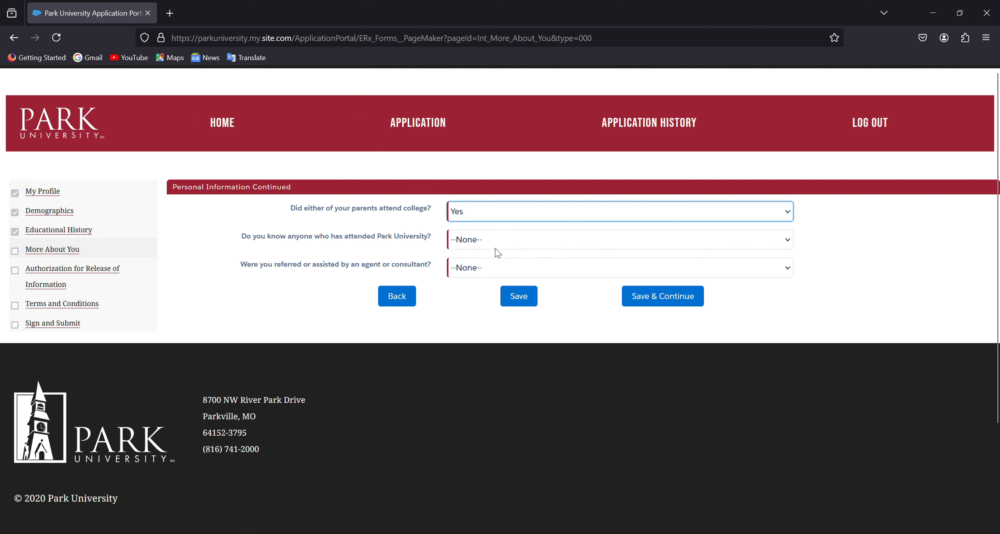
pyautogui.press('Down')
pyautogui.press('Up')
# Step: Answer No to knowing a Park attendee and No to agent referral, then save
pyautogui.click(496, 244)
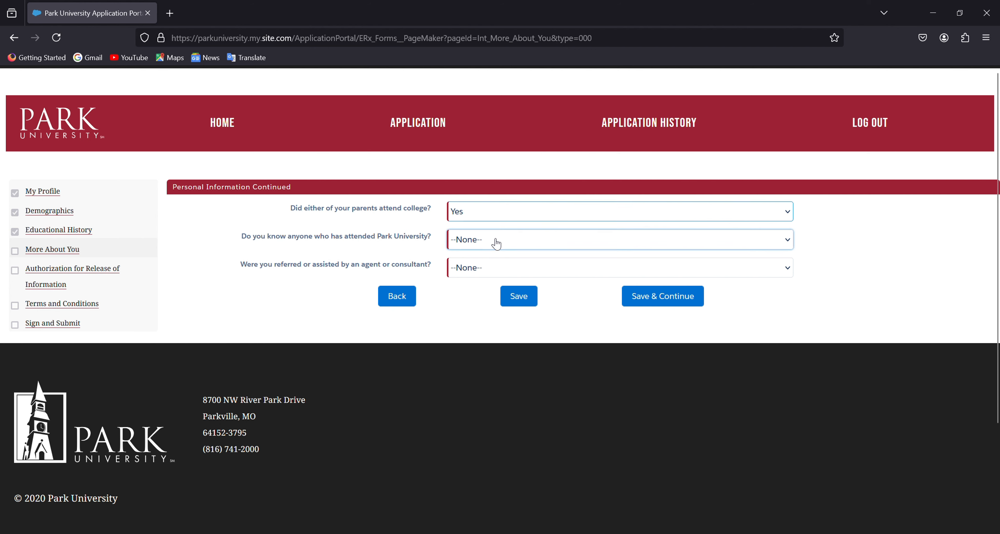
pyautogui.click(470, 276)
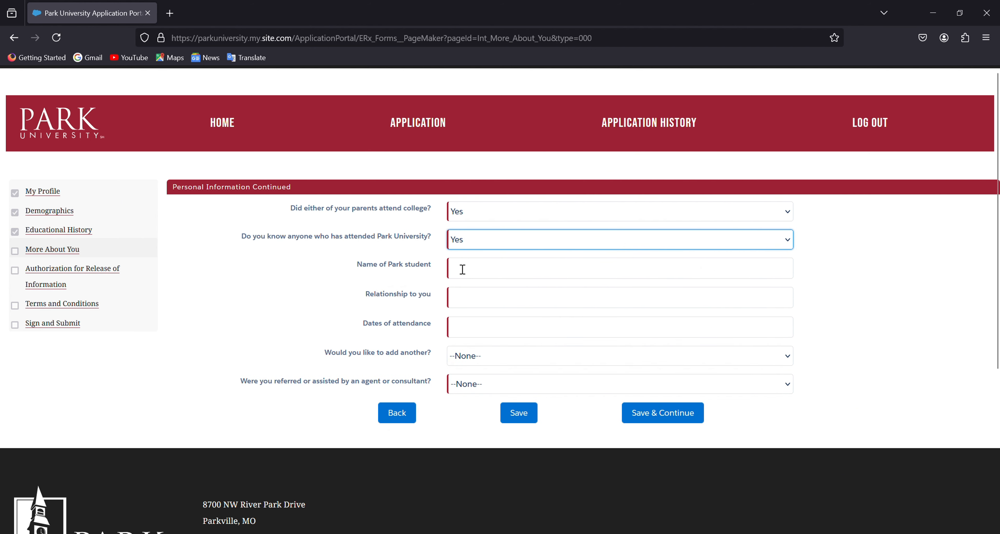
pyautogui.press('Down')
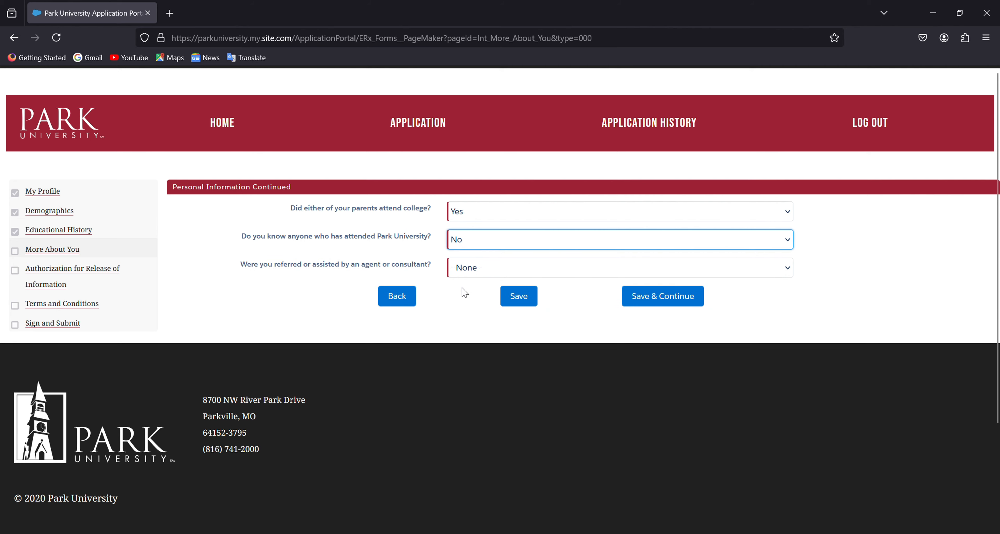
pyautogui.press('Up')
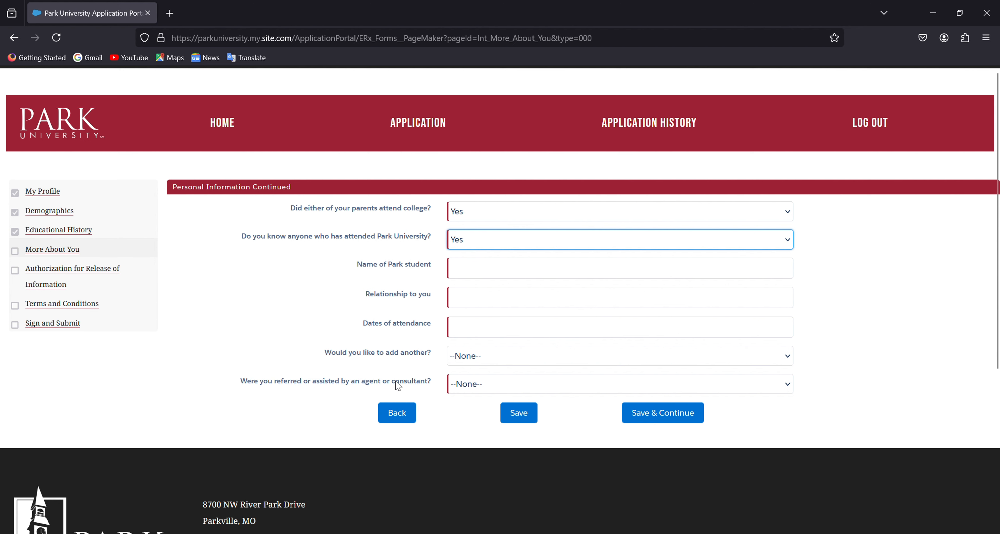
pyautogui.click(469, 384)
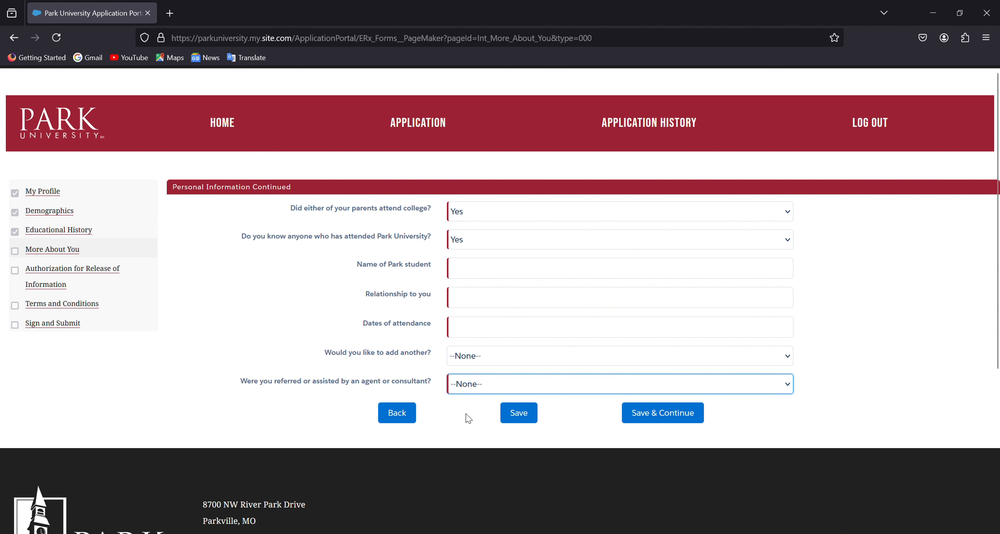
pyautogui.click(465, 432)
pyautogui.click(419, 241)
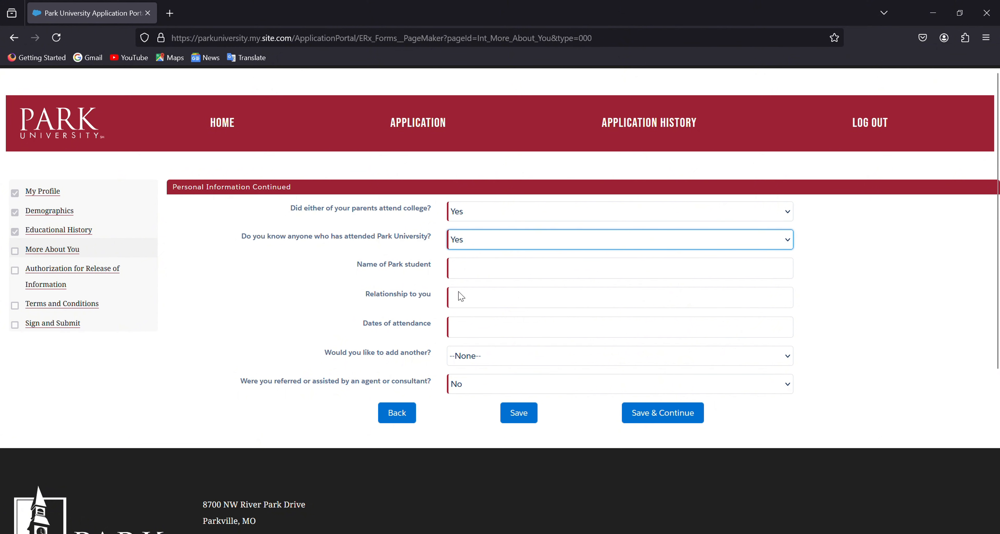
pyautogui.press('Down')
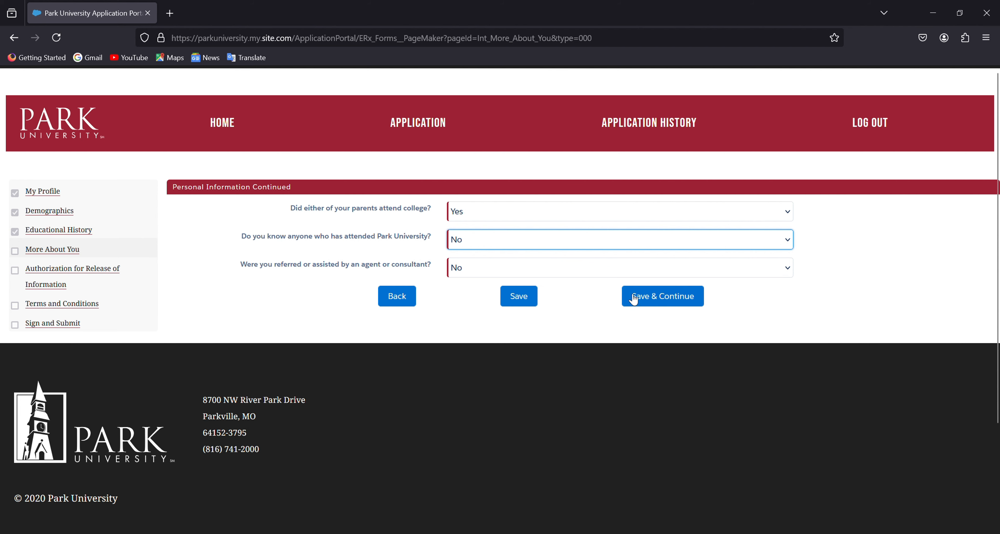
pyautogui.click(639, 298)
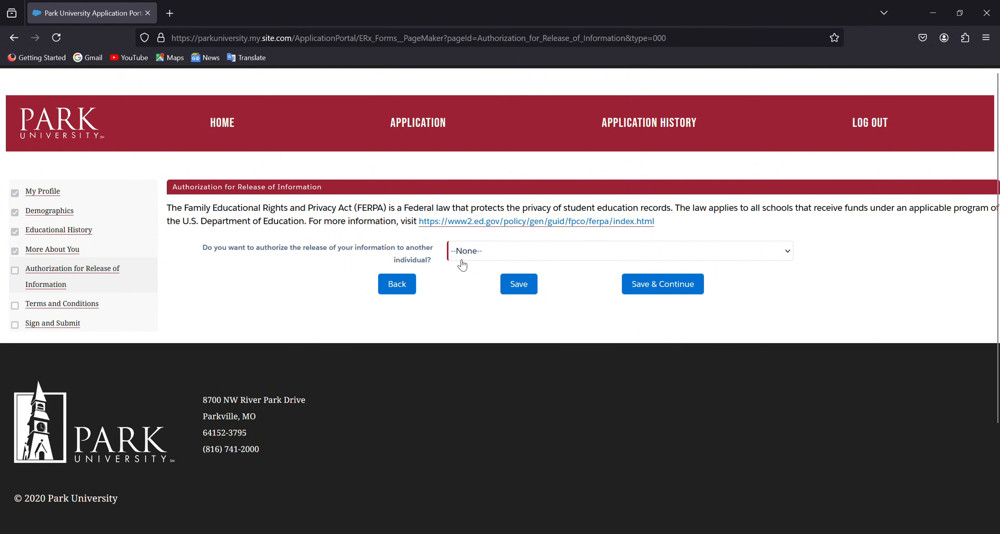
# Step: Answer No to releasing information to another individual and save the authorization
pyautogui.click(494, 260)
pyautogui.click(472, 306)
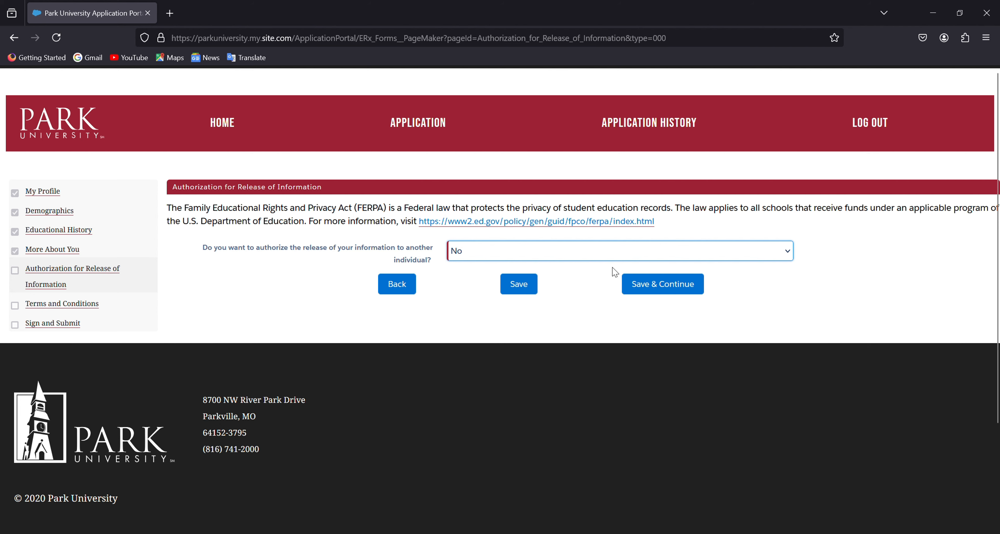
pyautogui.click(646, 286)
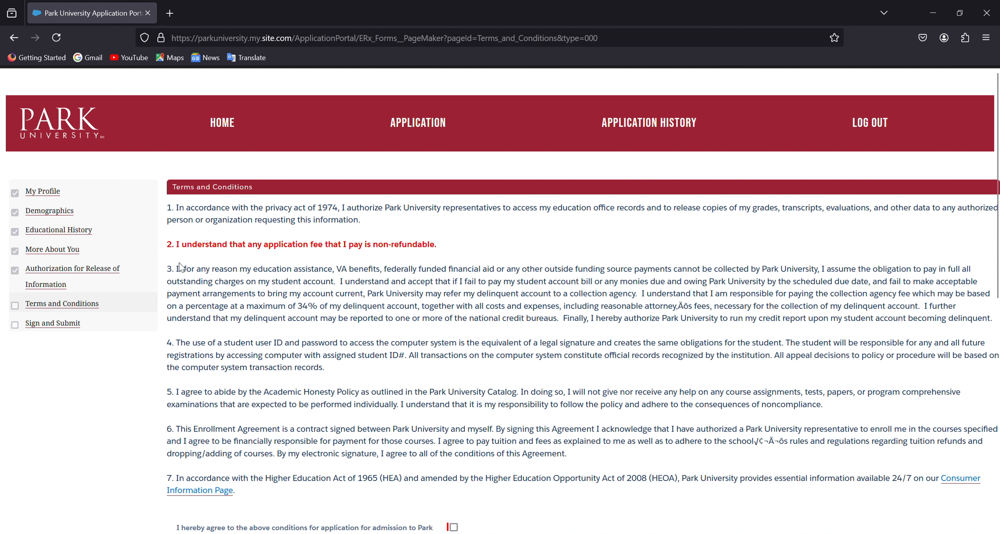
# Step: Tick 'I hereby agree' to the admission conditions and save the Terms and Conditions
pyautogui.scroll(-2, 575, 333)
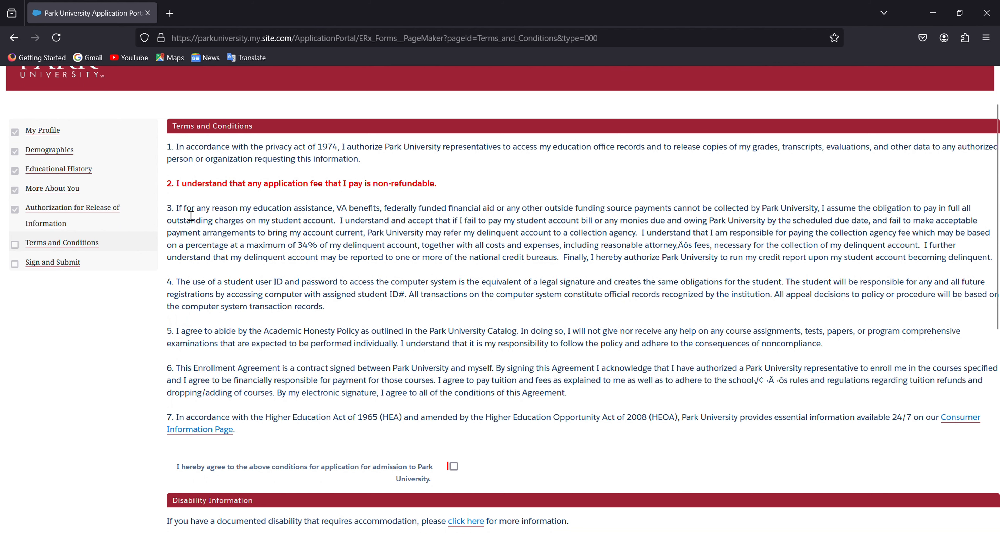
pyautogui.scroll(-2, 455, 349)
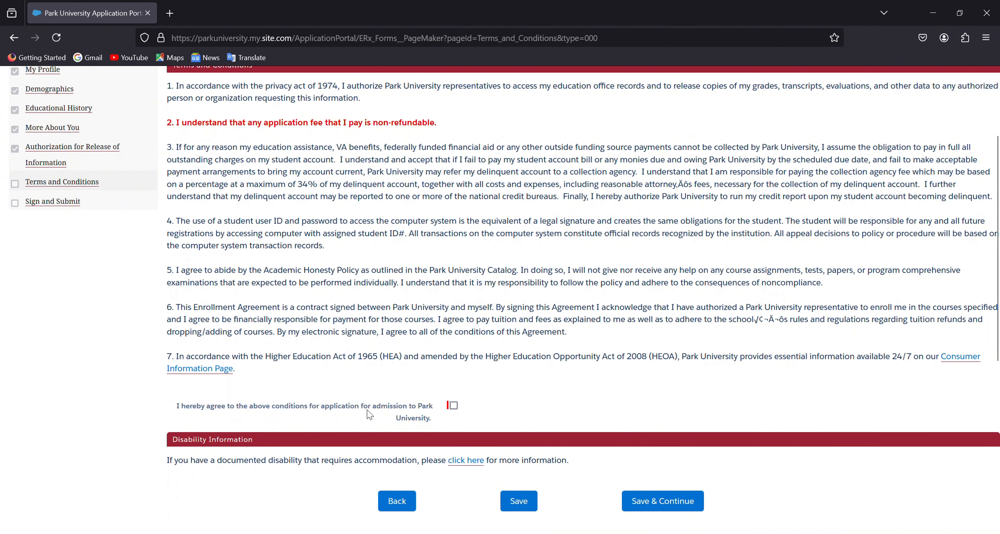
pyautogui.click(454, 407)
pyautogui.scroll(-2, 540, 462)
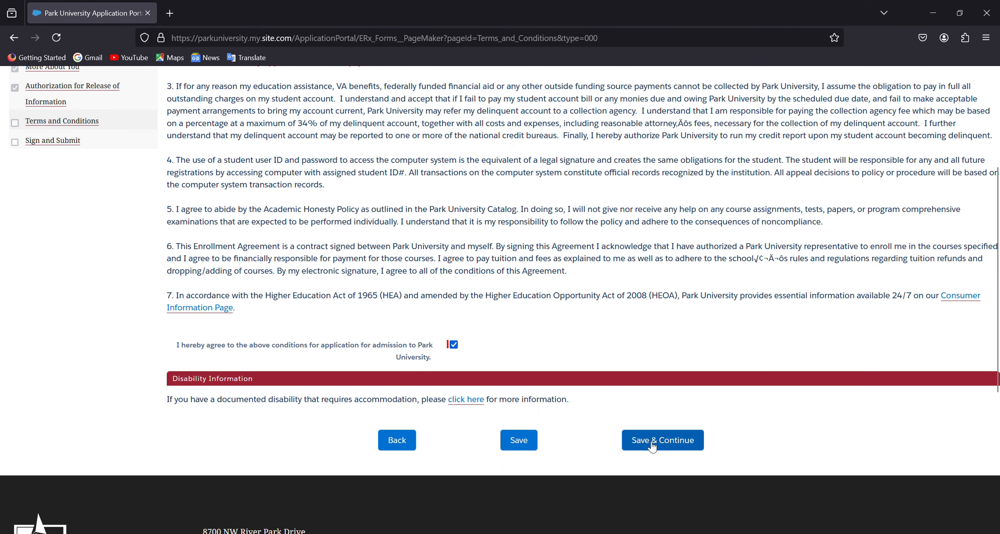
pyautogui.click(665, 441)
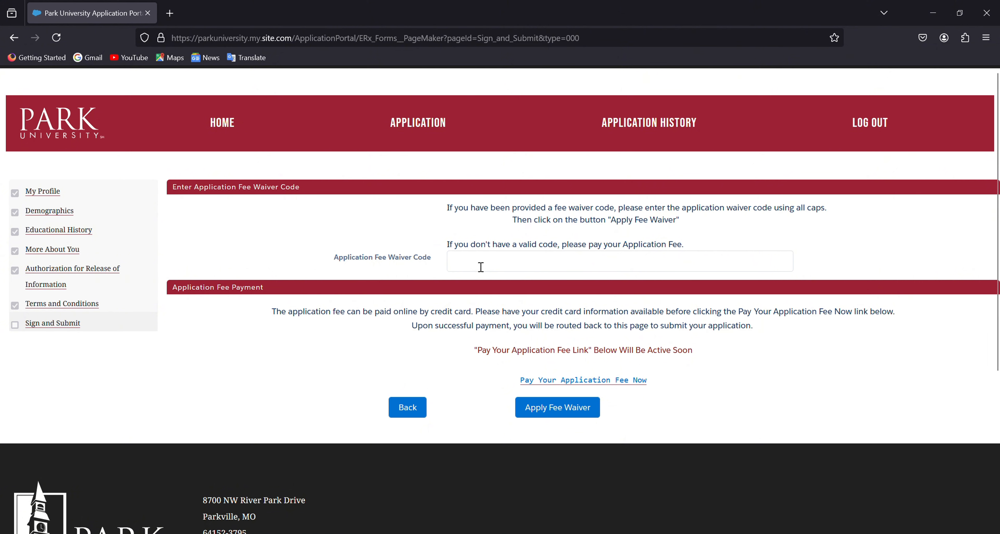
# Step: Leave the fee waiver code empty and proceed to Pay Your Application Fee Now
pyautogui.click(480, 267)
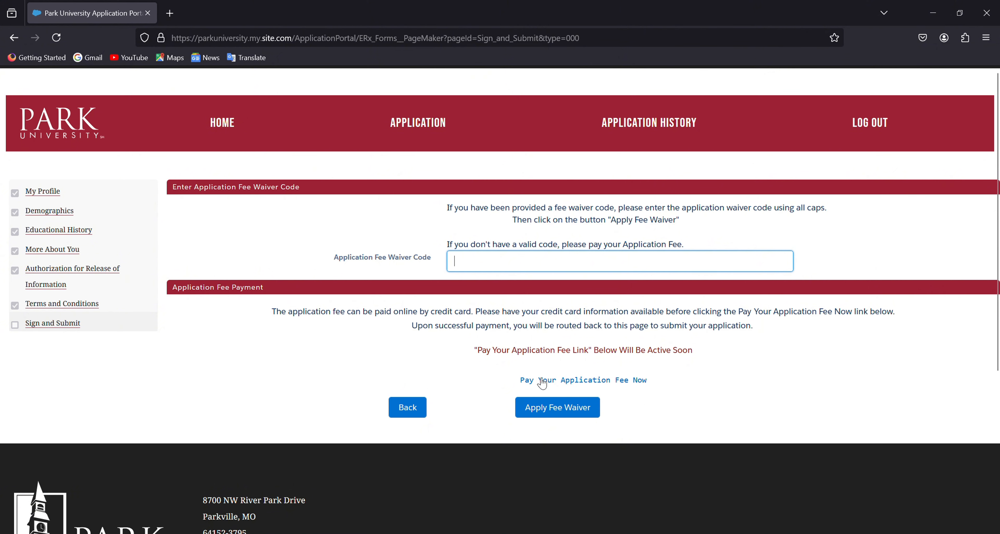
pyautogui.click(585, 388)
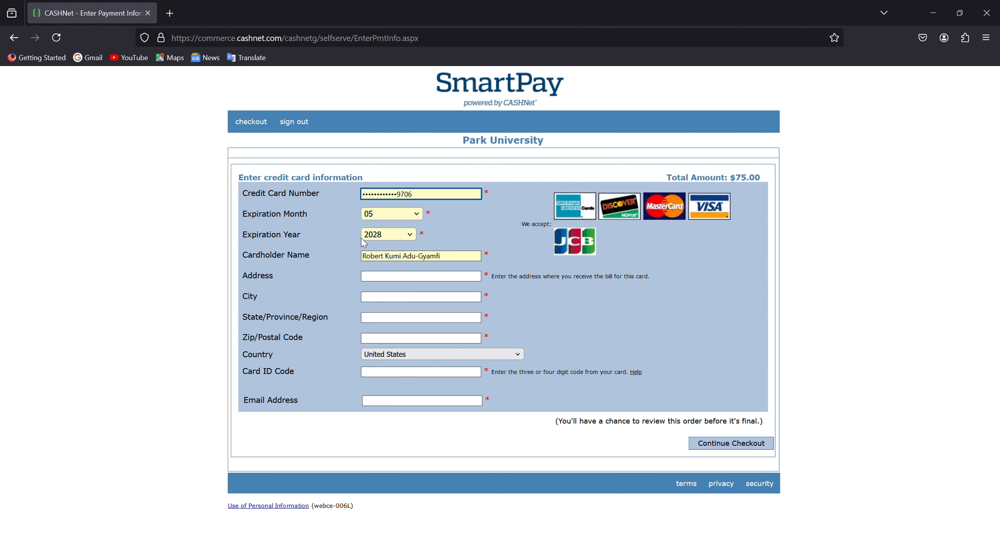
# Step: Dismiss the autofill suggestion so the $75.00 credit card form stays blank
pyautogui.doubleClick(653, 321)
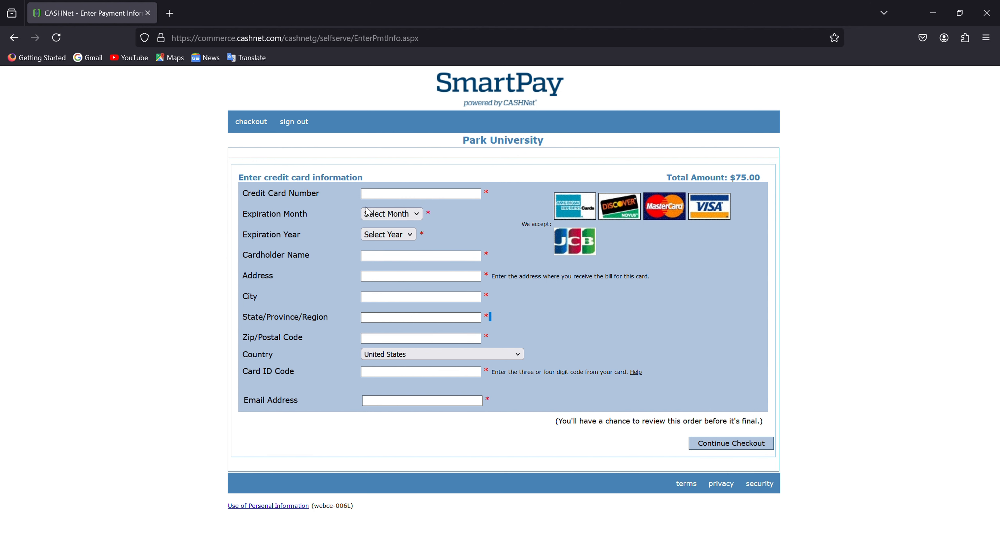